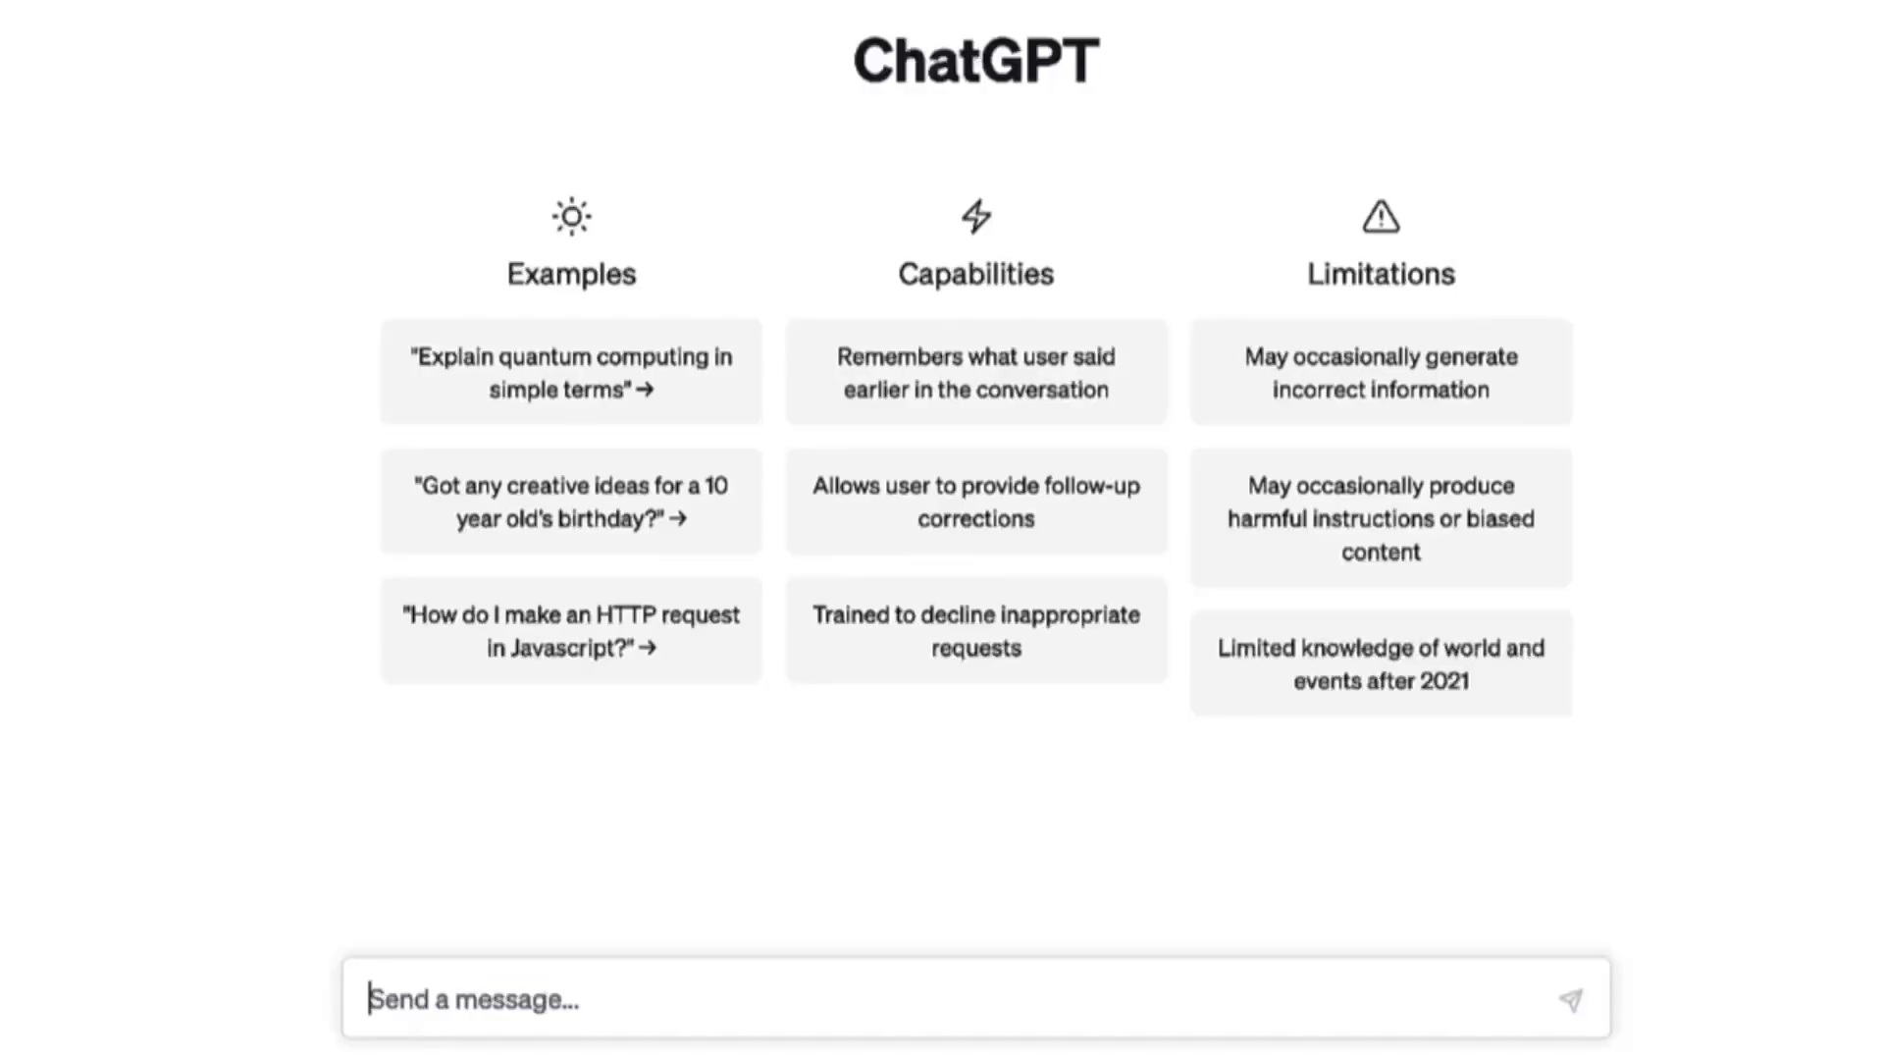
# Step: Write a prompt asking for an article of April tips for real estate sales agents
pyautogui.click(370, 999)
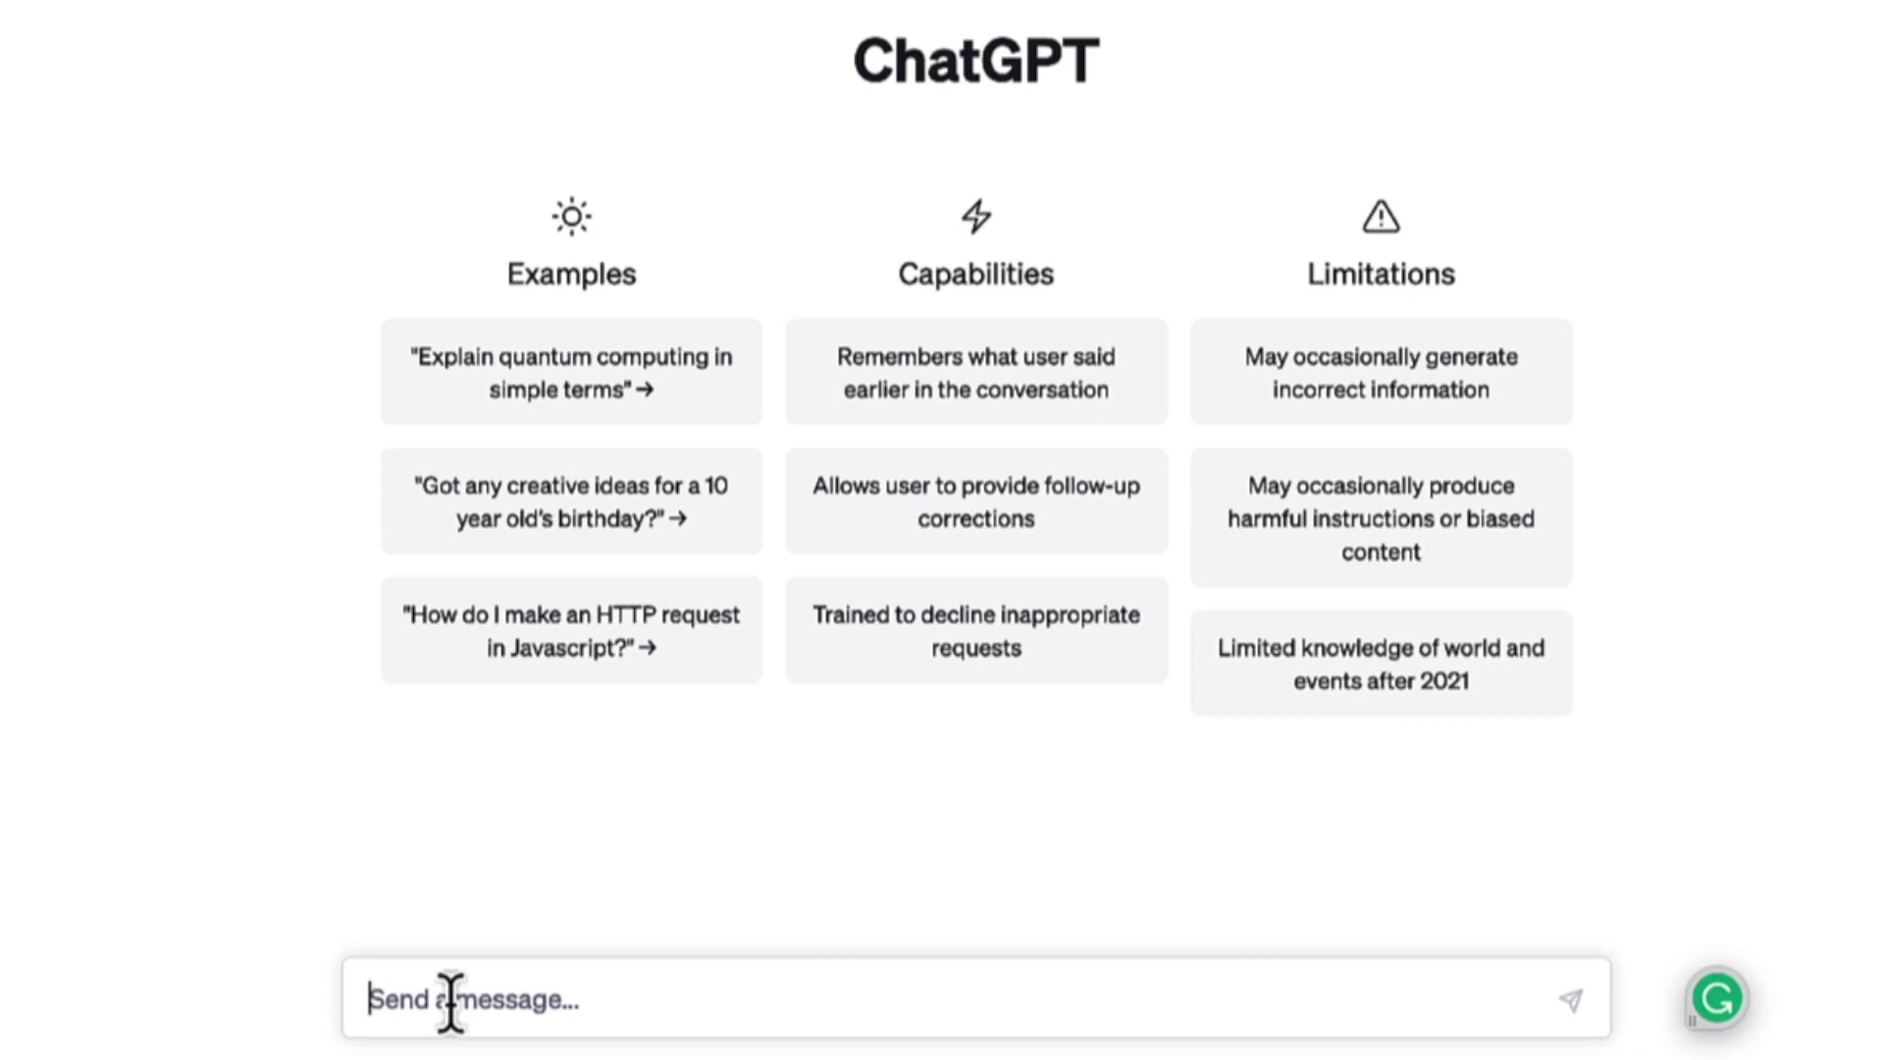
pyautogui.write('Wh')
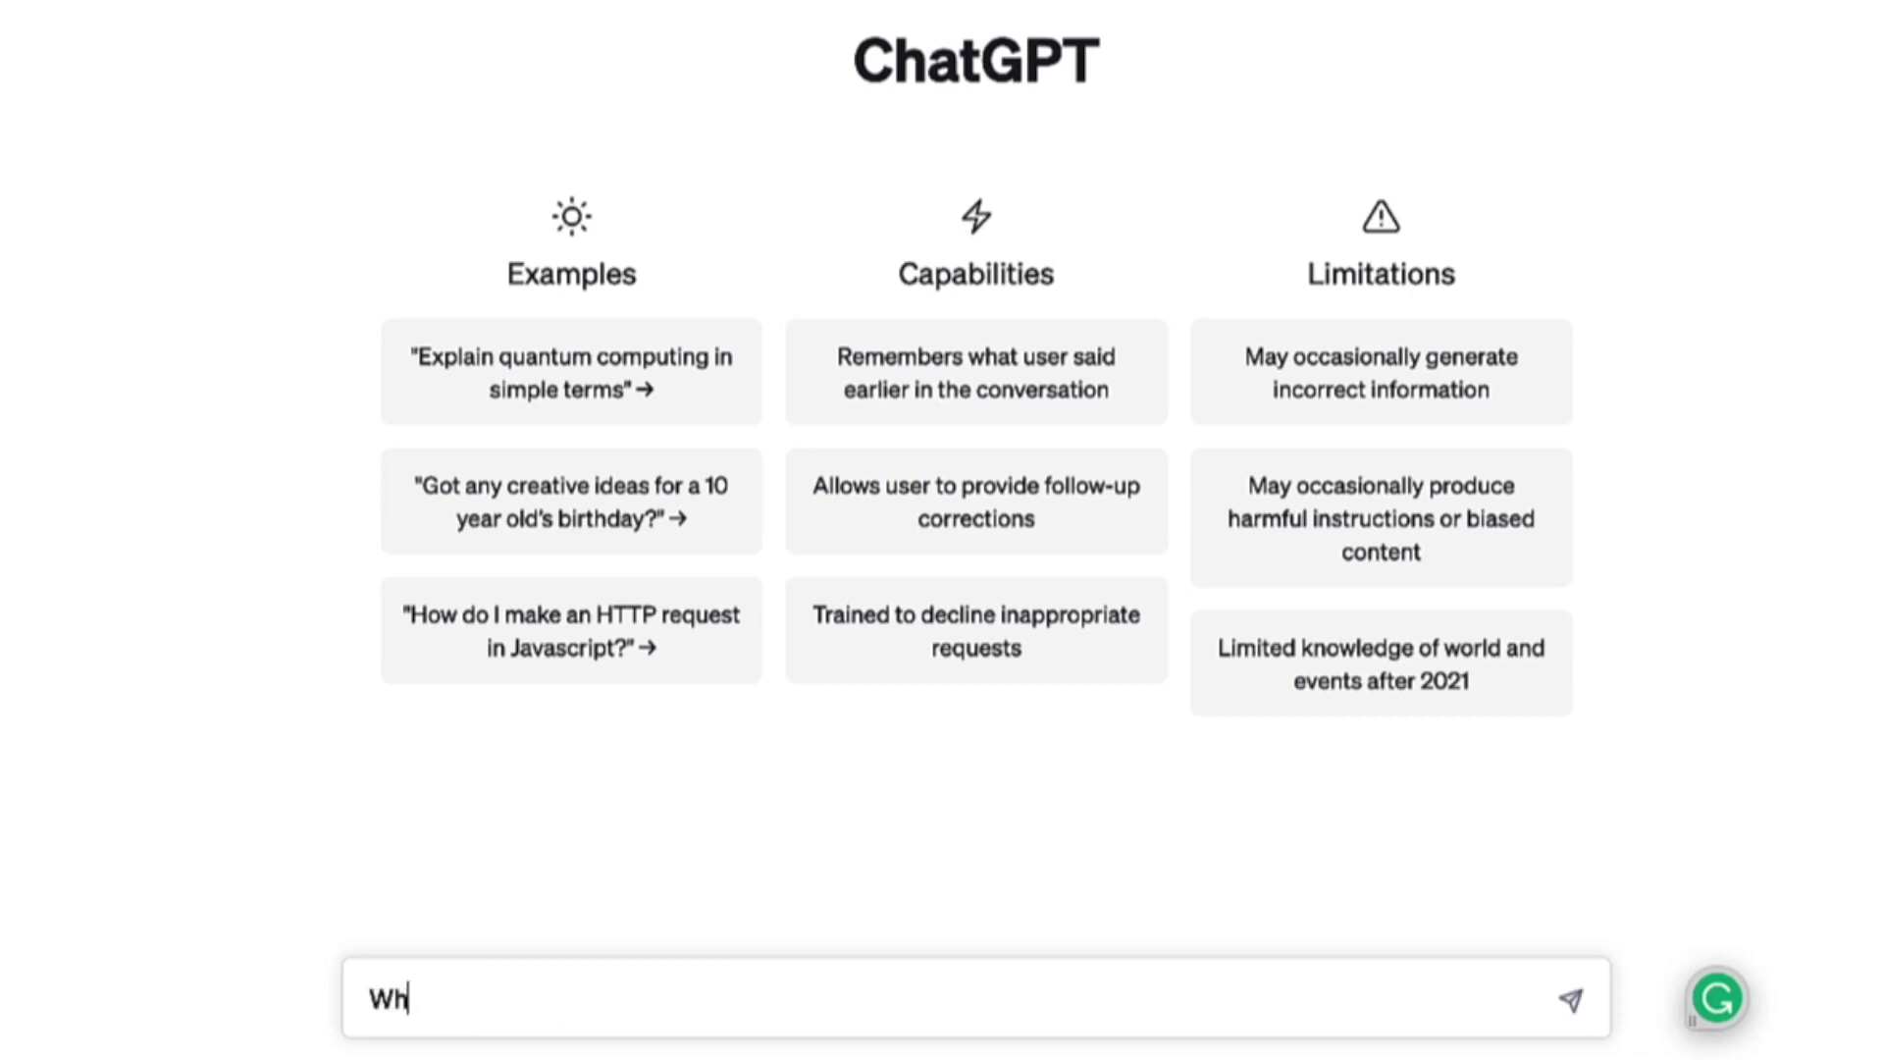
pyautogui.press('BackSpace')
pyautogui.write('rite me an ar')
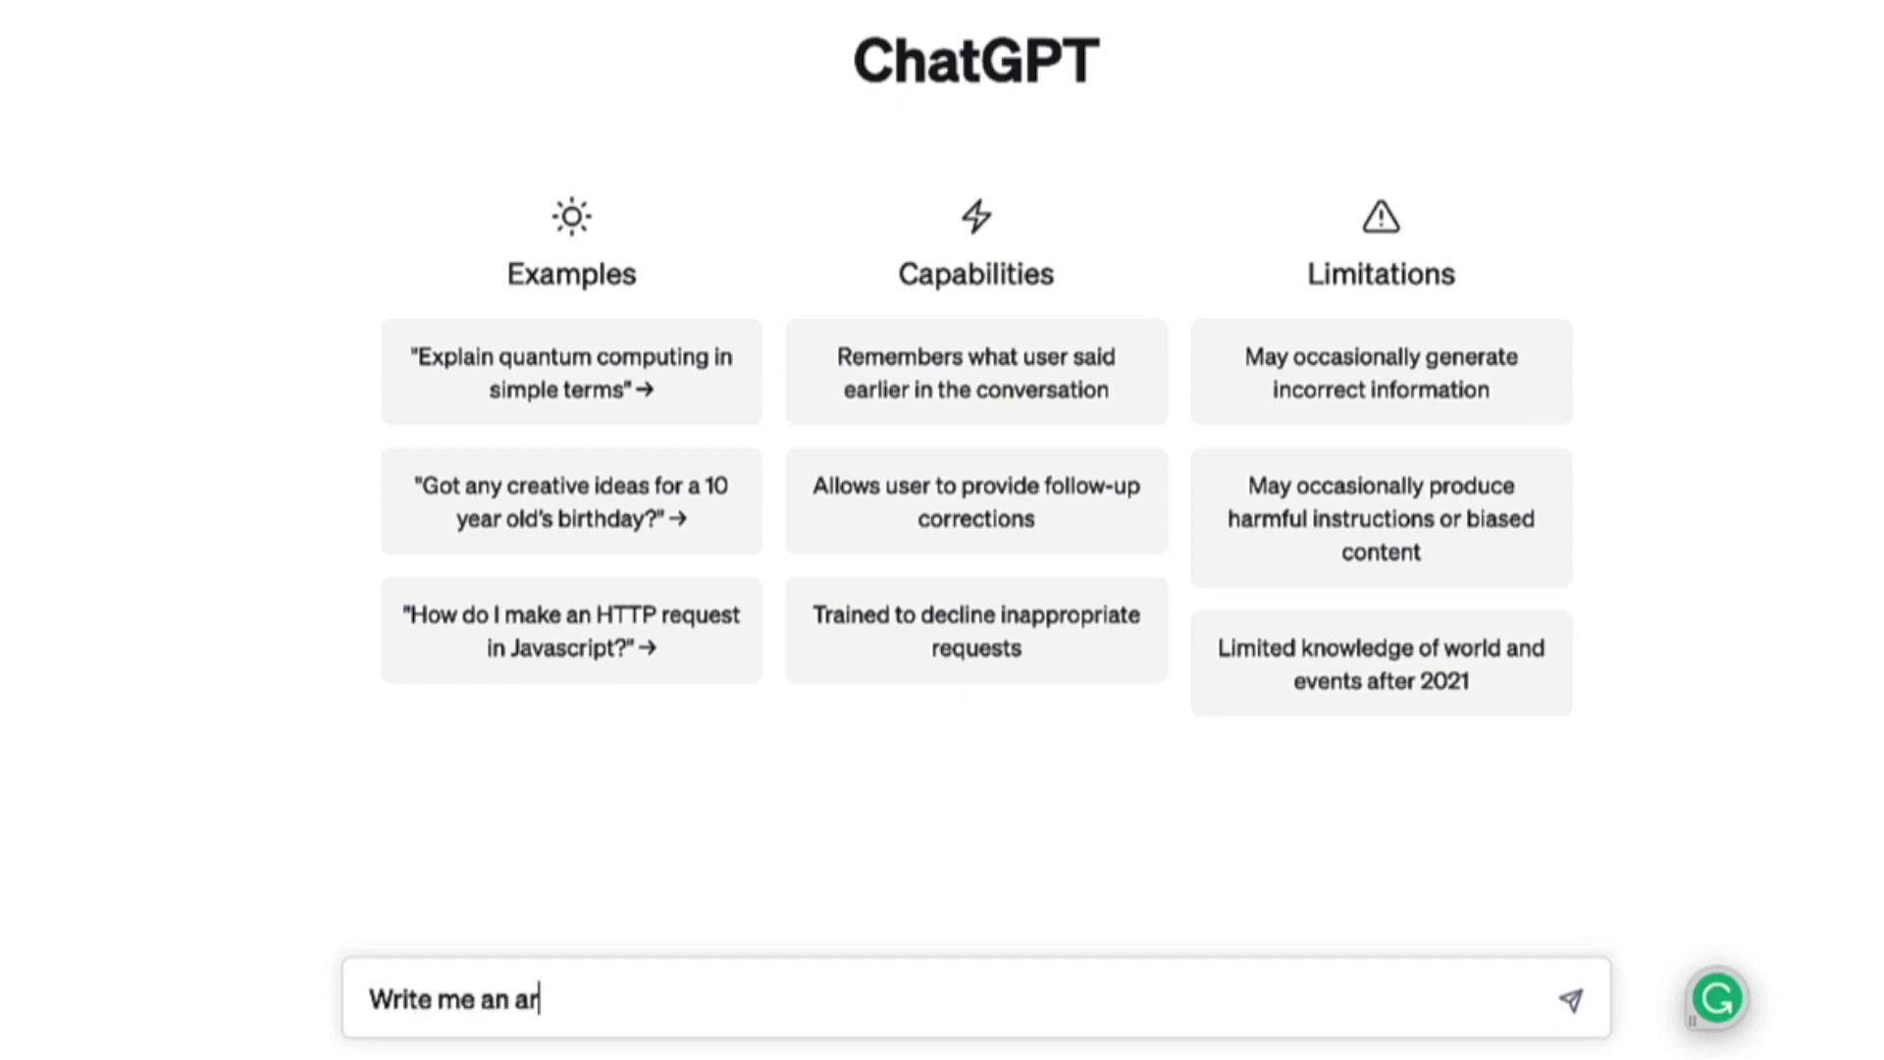
pyautogui.write('ticle for r')
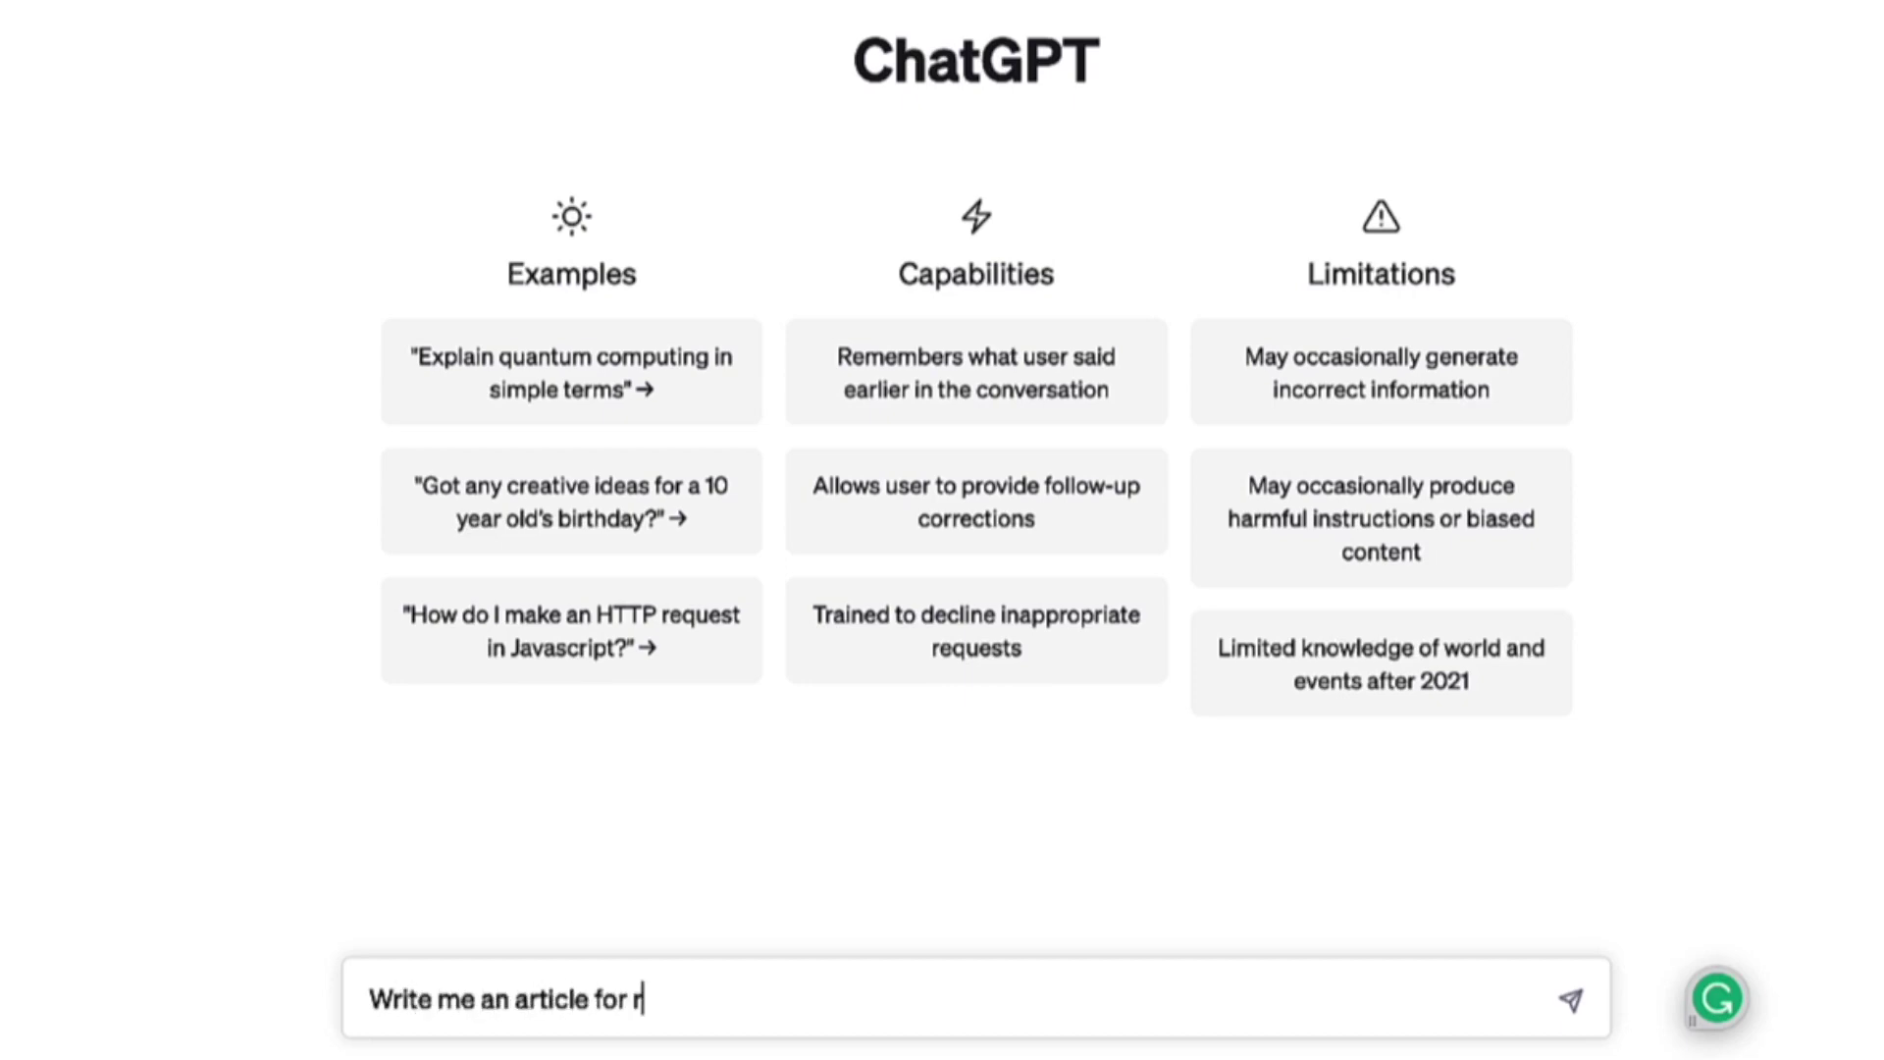
pyautogui.write('eal estate sale')
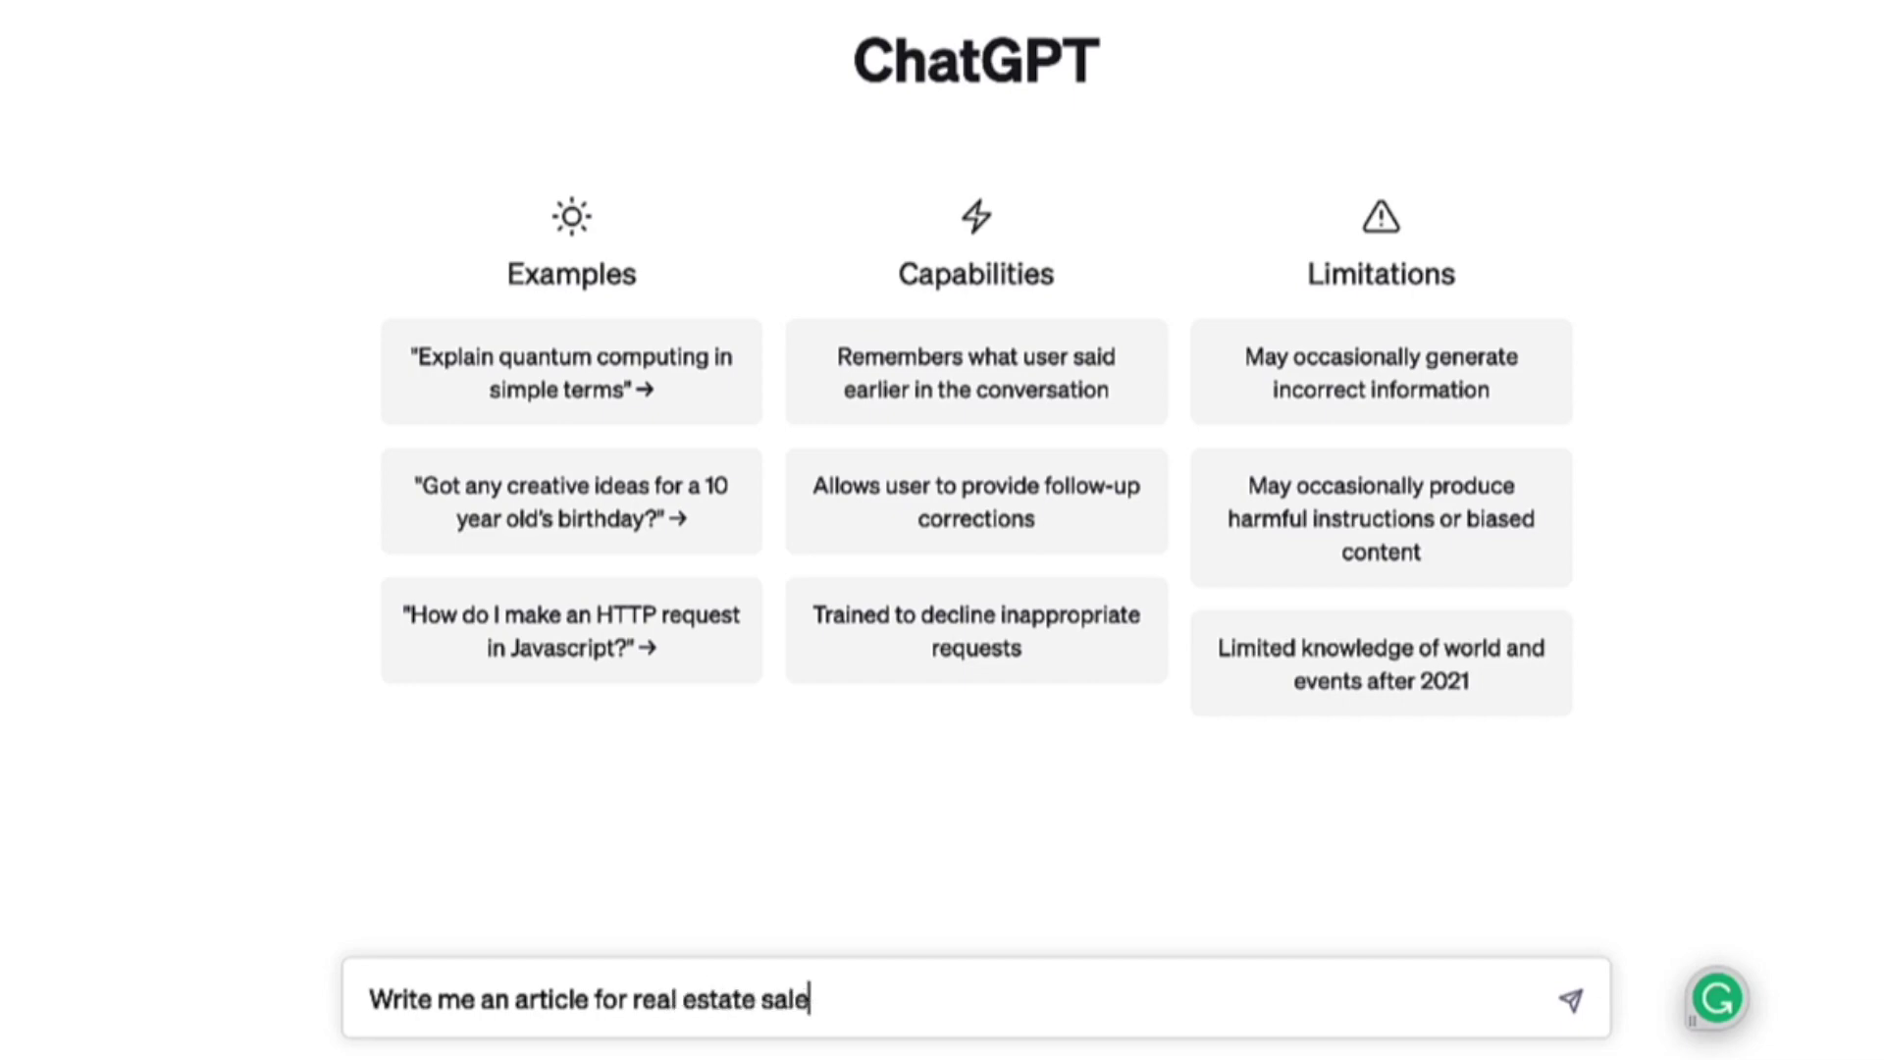
pyautogui.write('s agents on ')
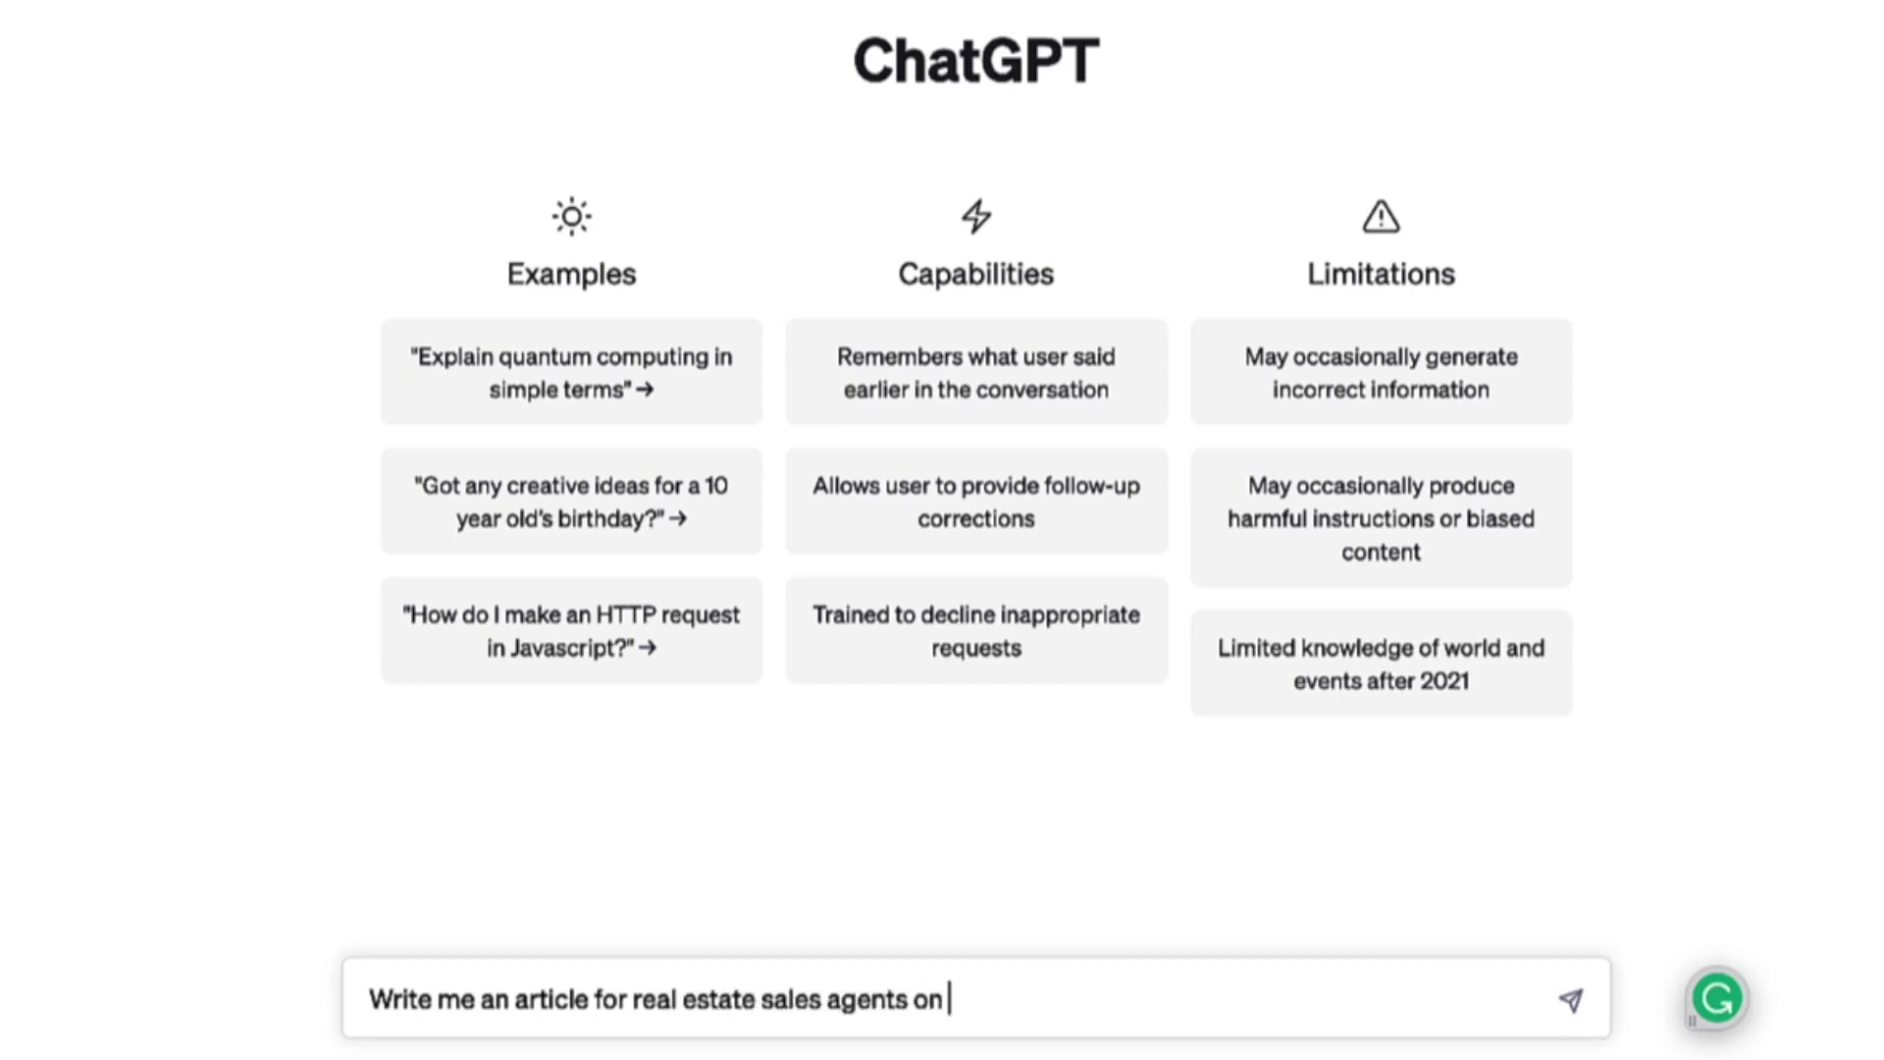
pyautogui.write('what a go')
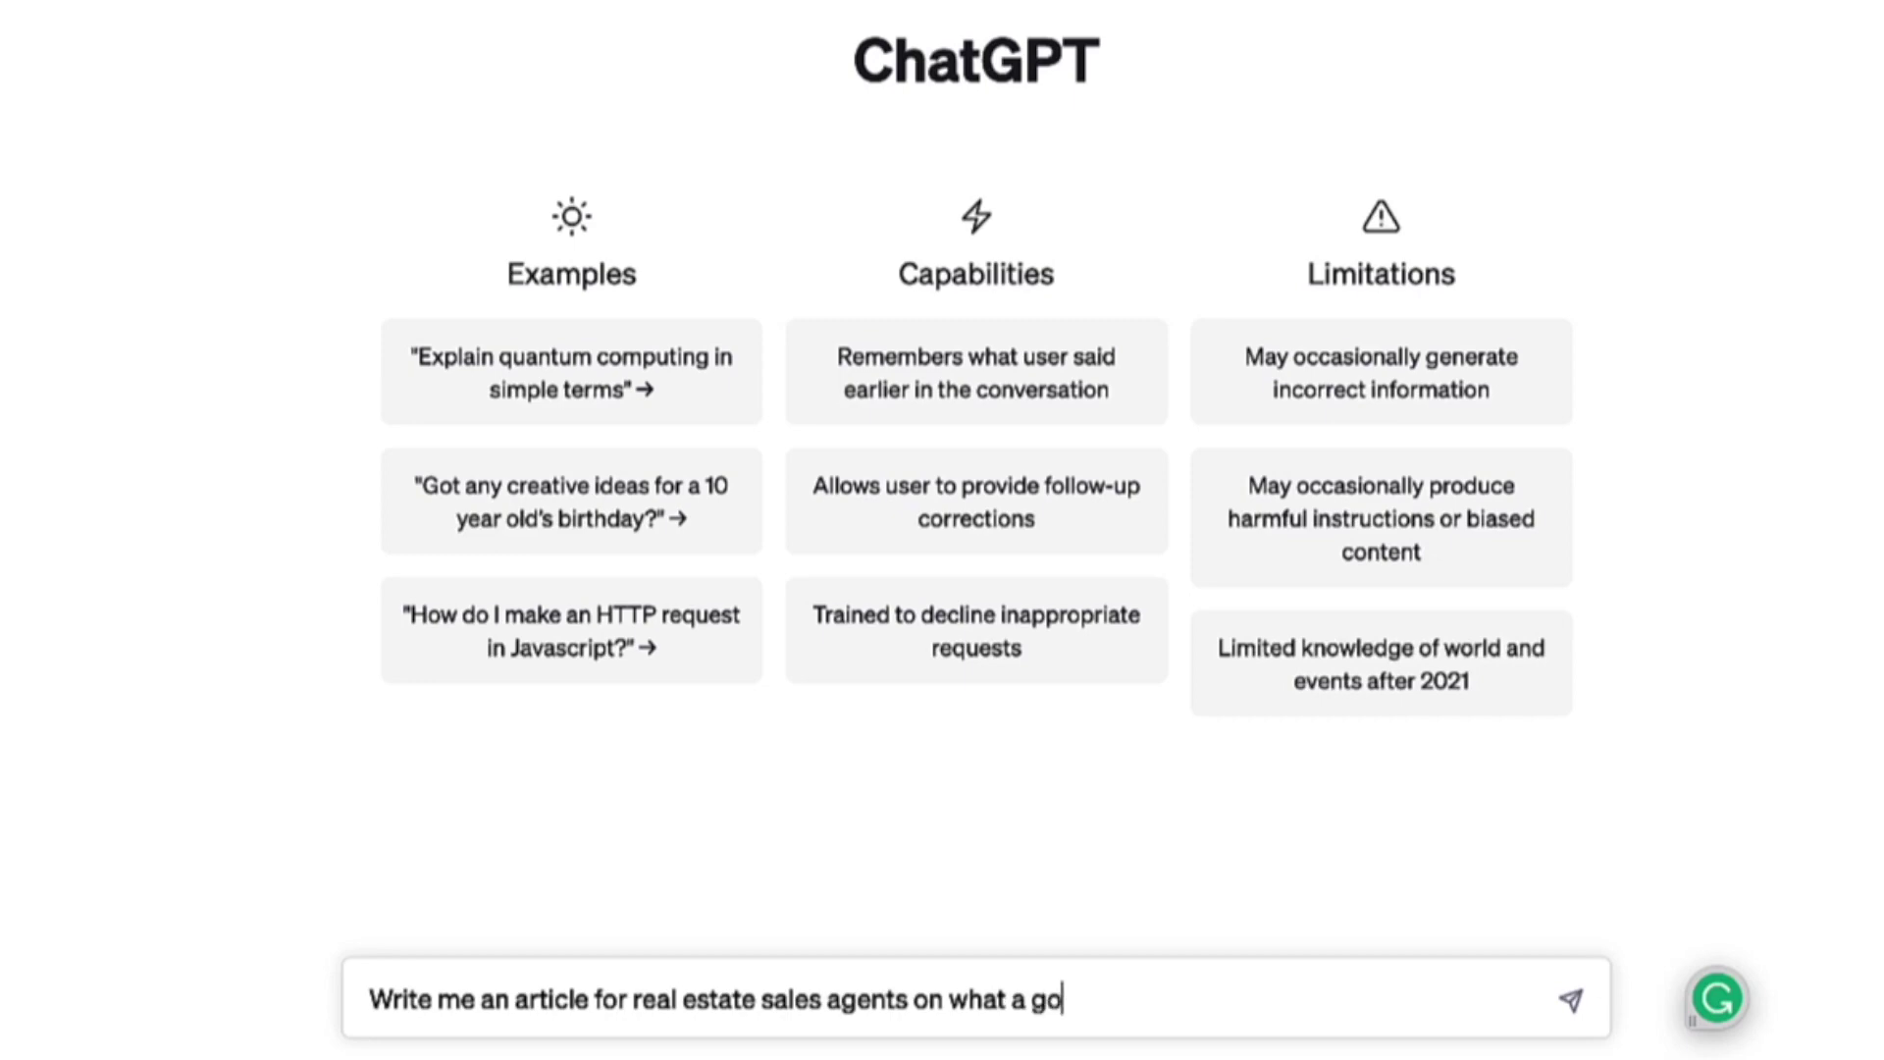
pyautogui.write('od tip or tips wou')
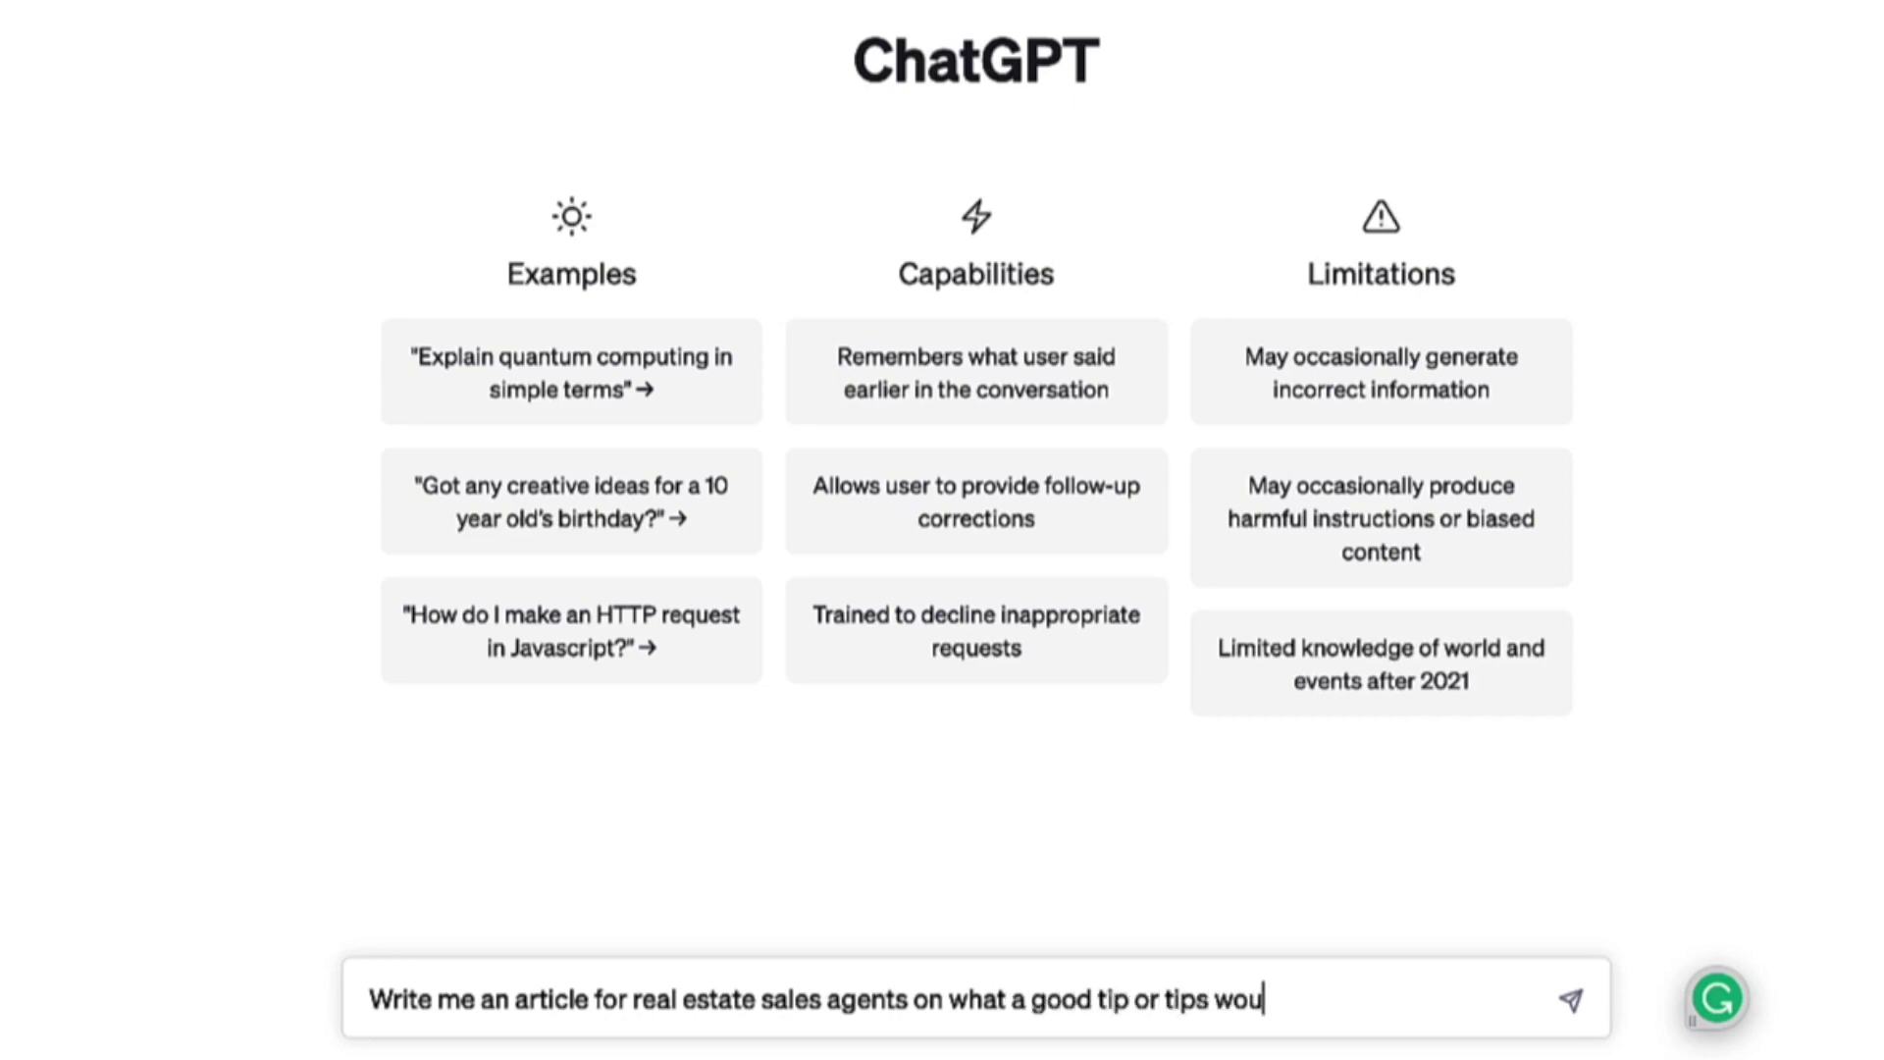
pyautogui.write('ld be with an')
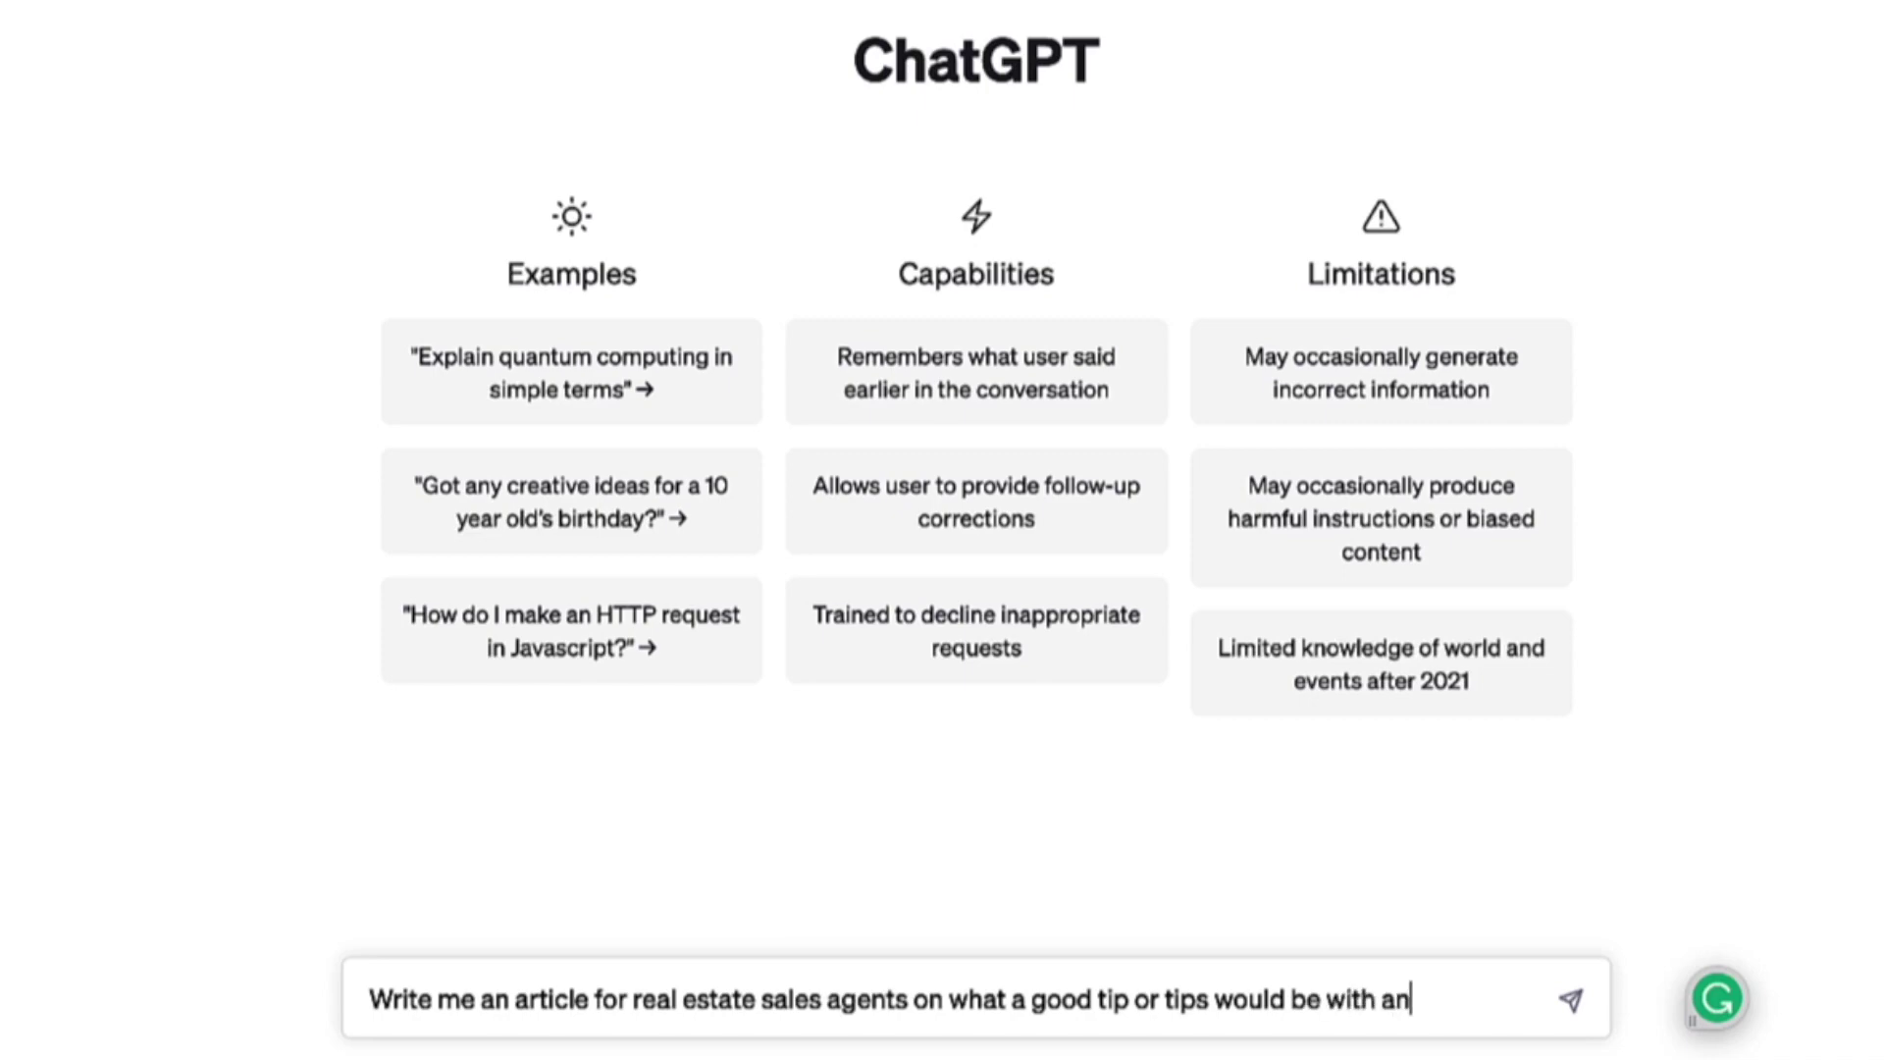
pyautogui.write(' April theme?')
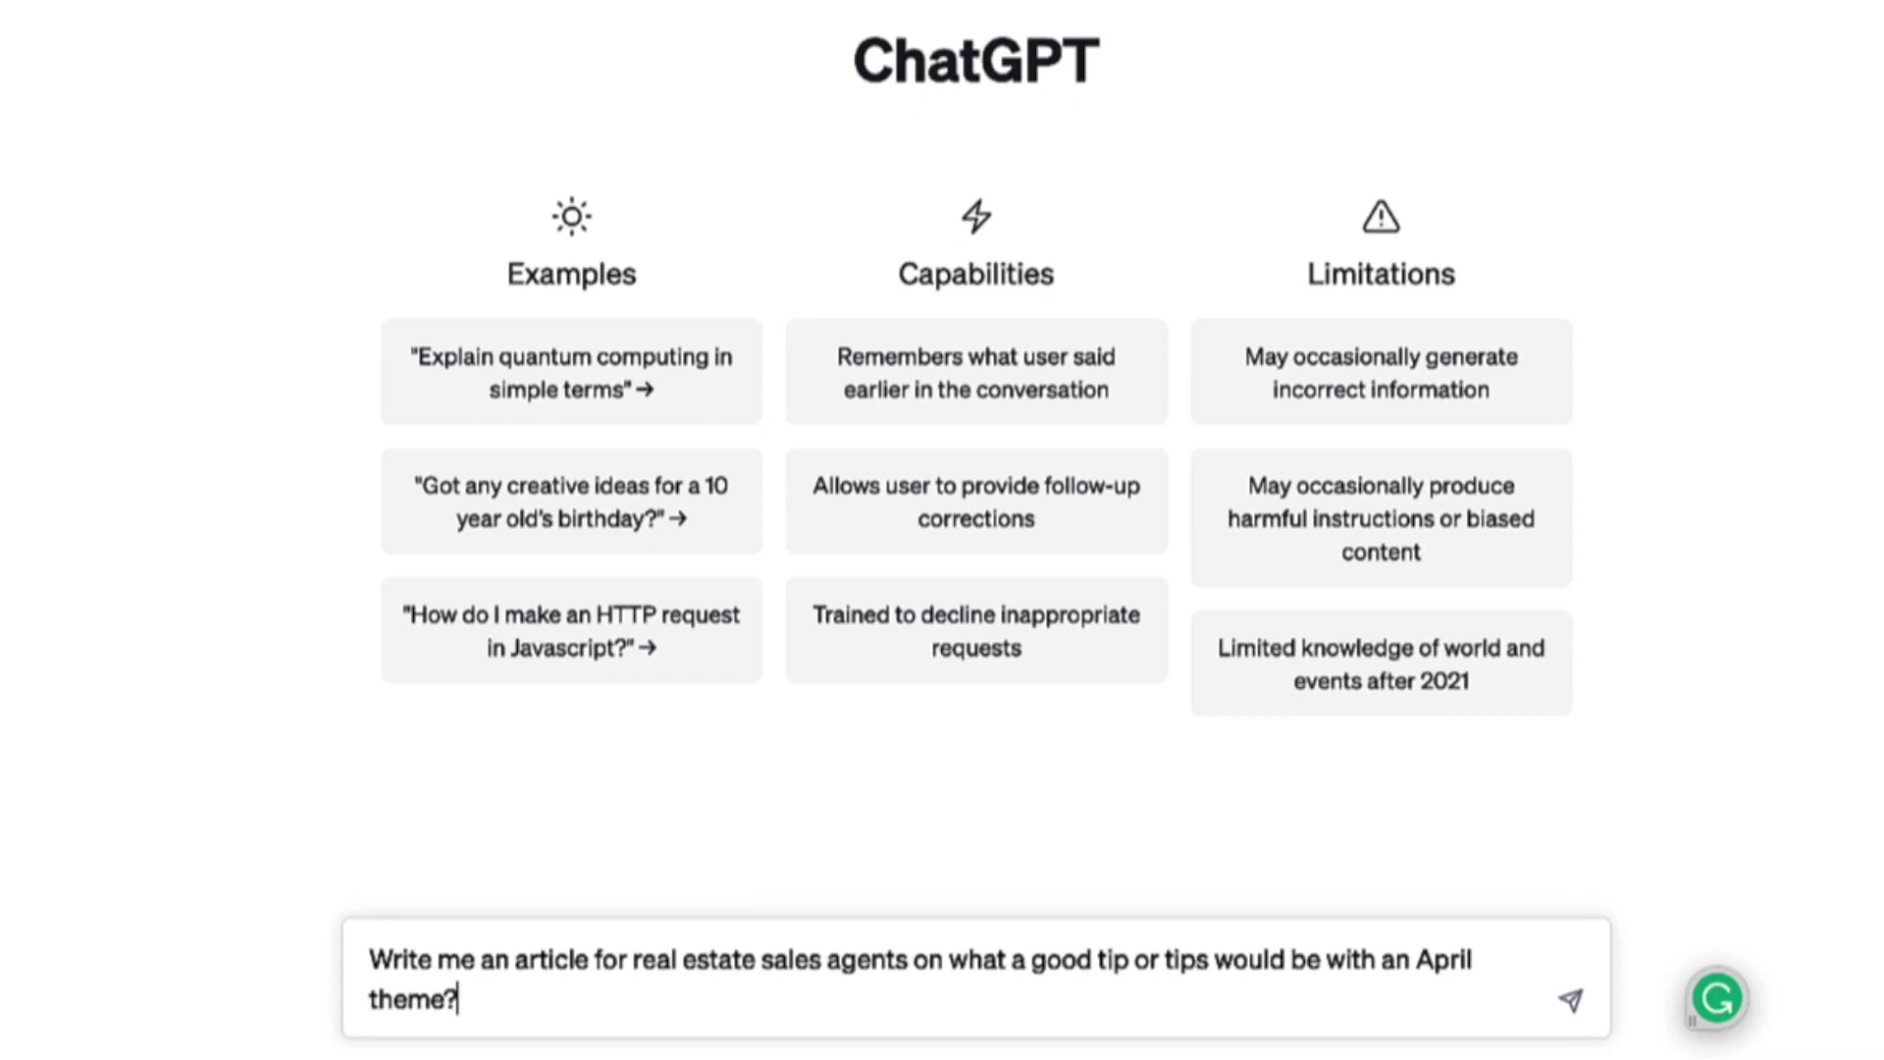
pyautogui.press('BackSpace')
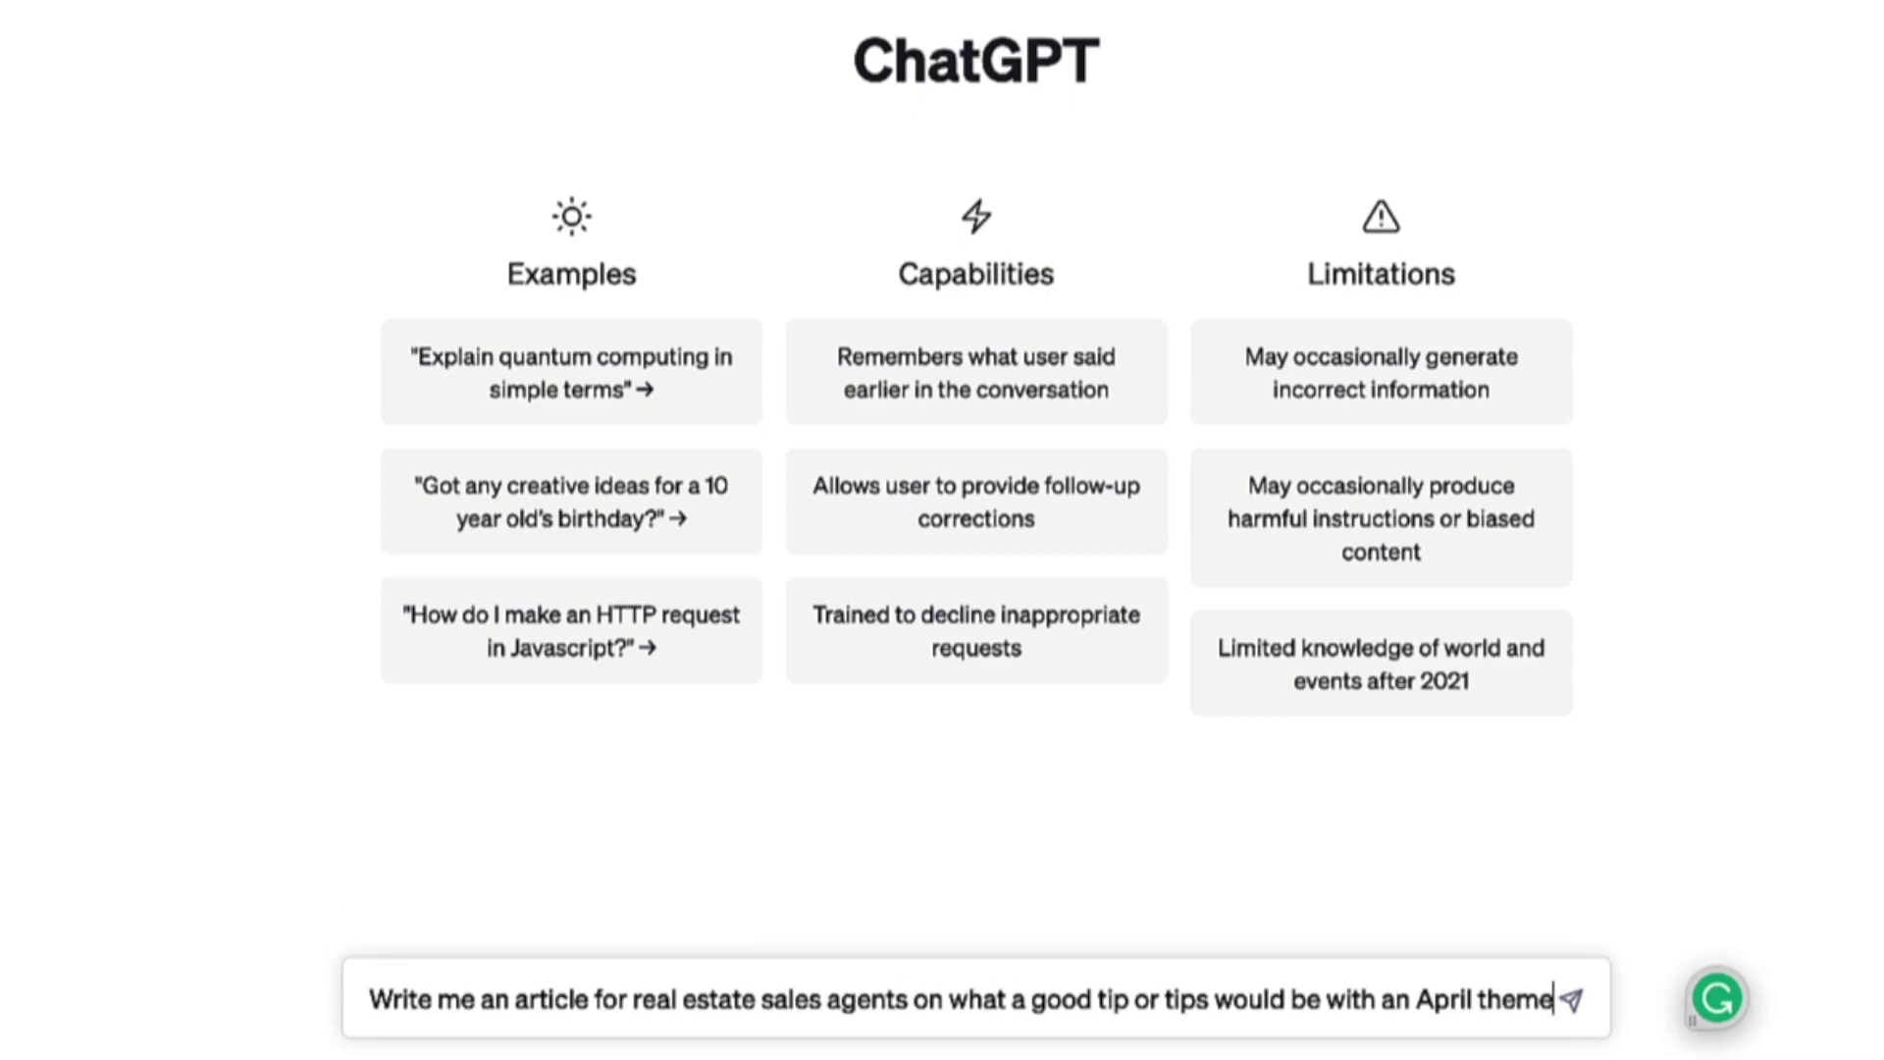
# Step: Send the April tips request and let ChatGPT generate the five-tip article
pyautogui.click(1571, 1000)
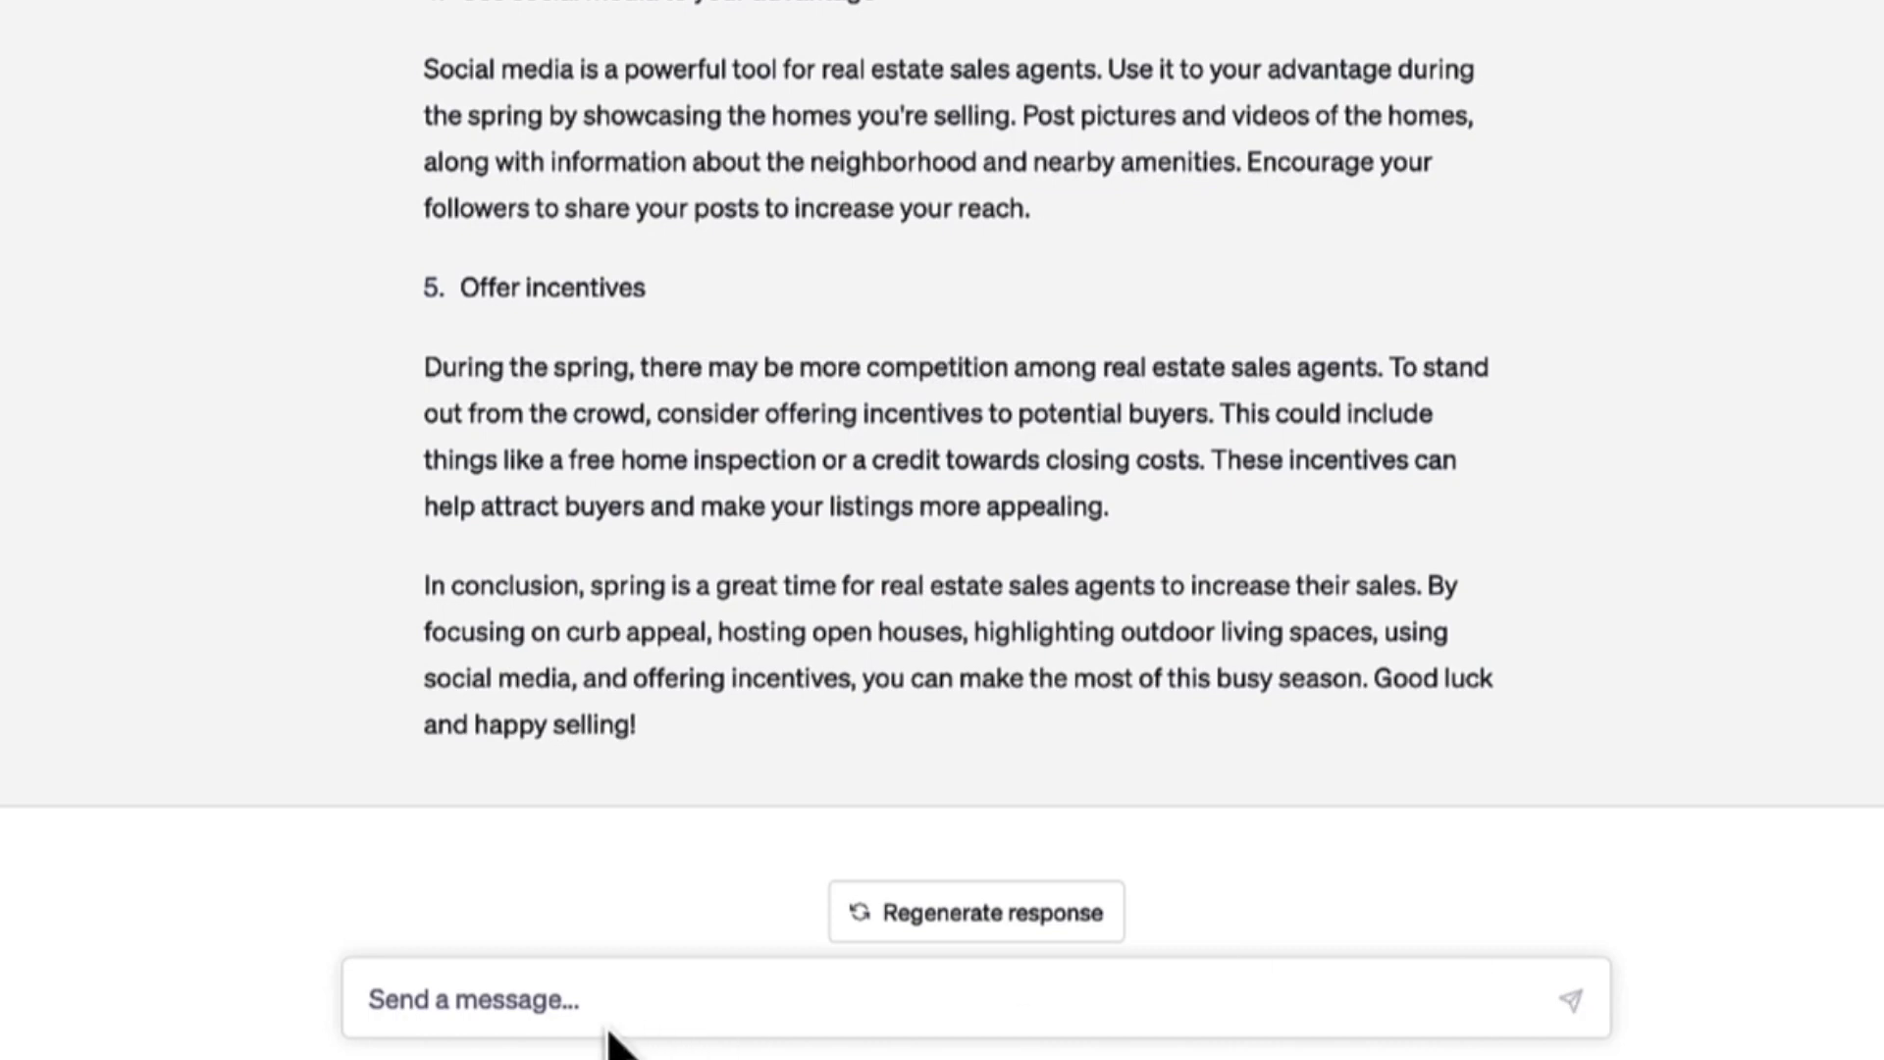
# Step: Send the follow-up 'Re-Write the article with 75% less words'
pyautogui.click(577, 999)
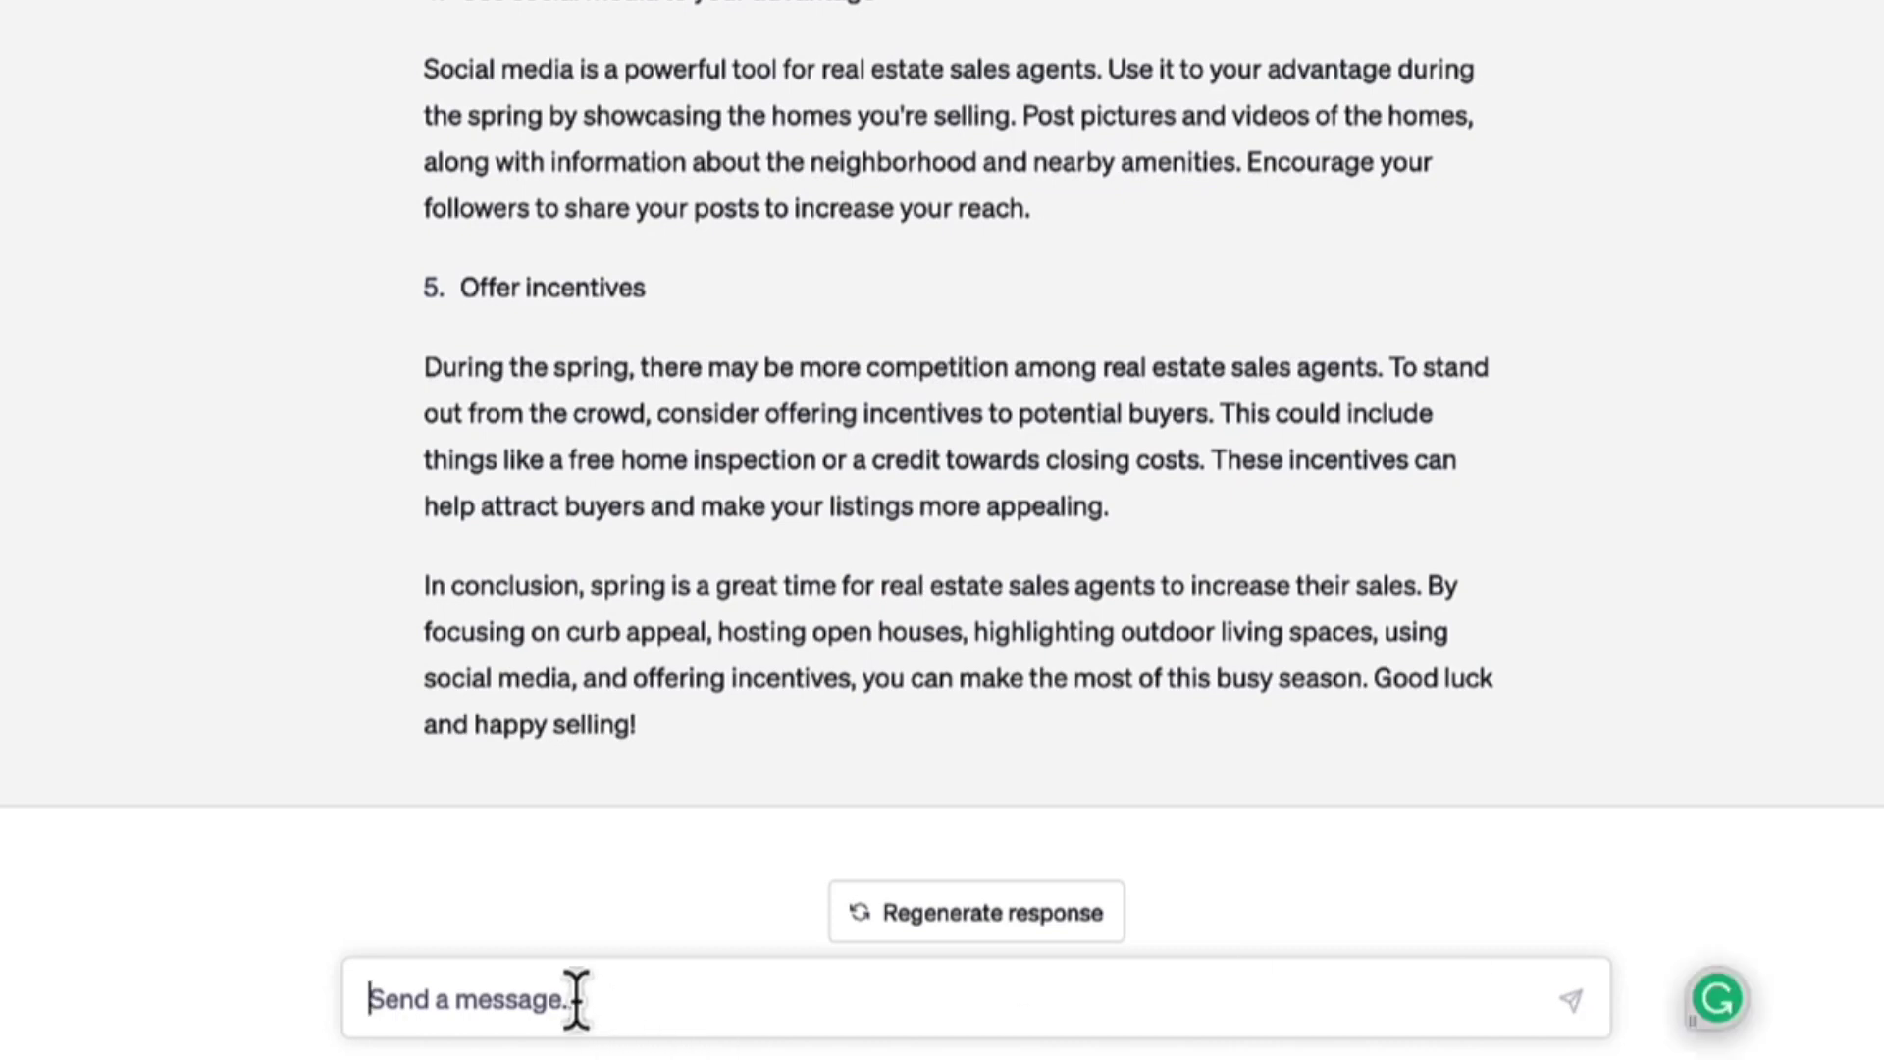
pyautogui.write('Re-Wrio')
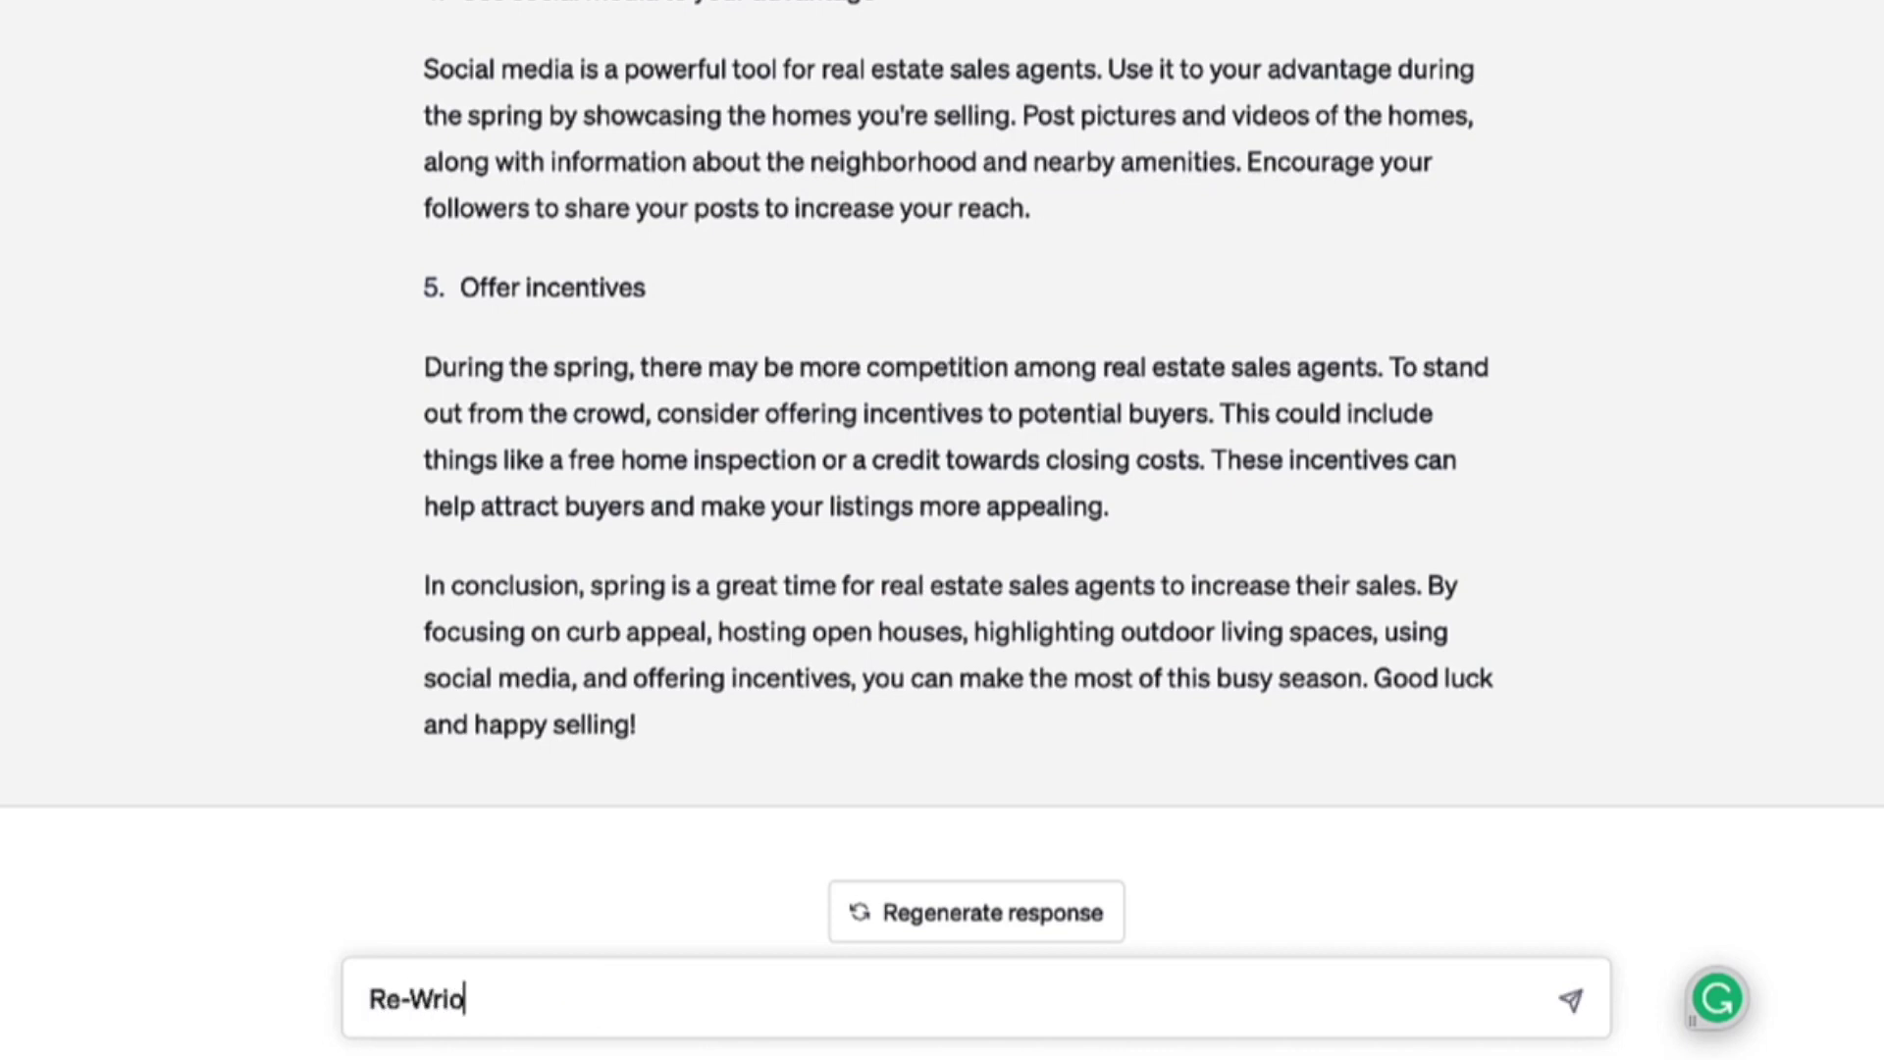
pyautogui.press('BackSpace')
pyautogui.write('te the article ')
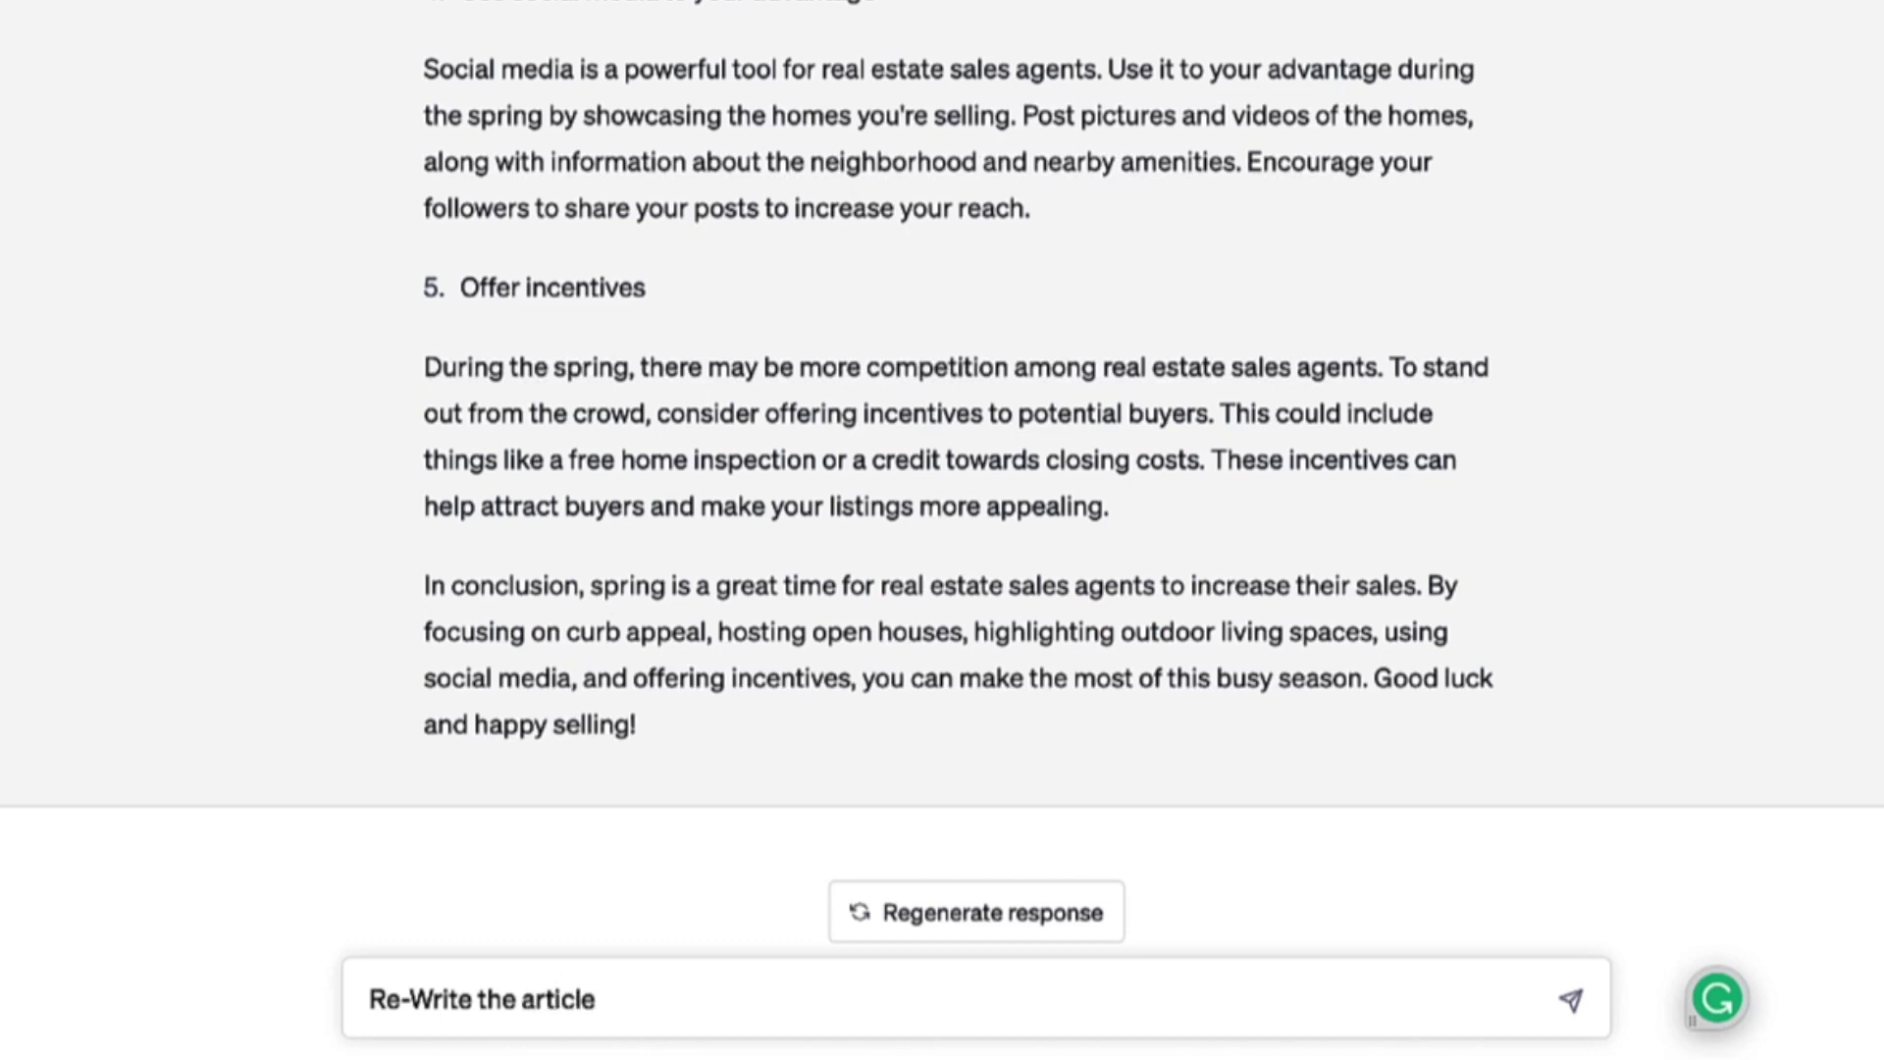
pyautogui.write('with 75% ')
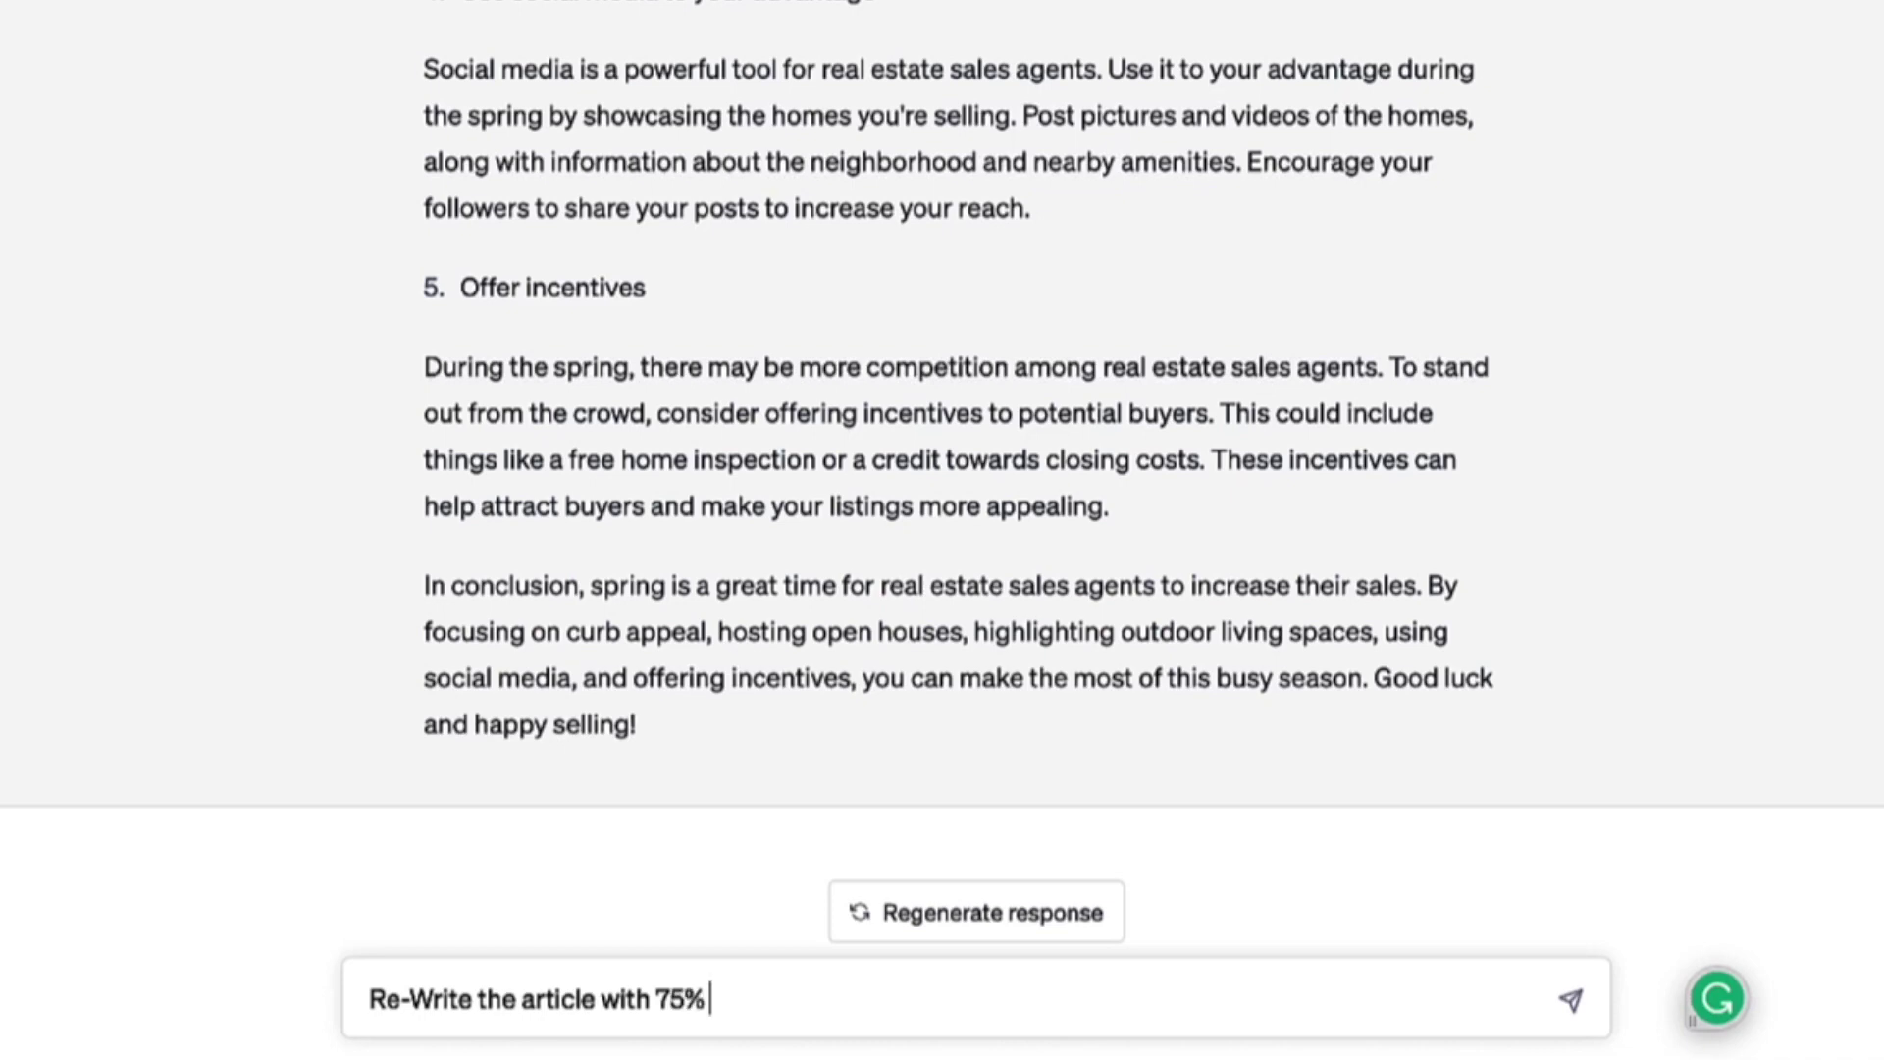
pyautogui.write('less words')
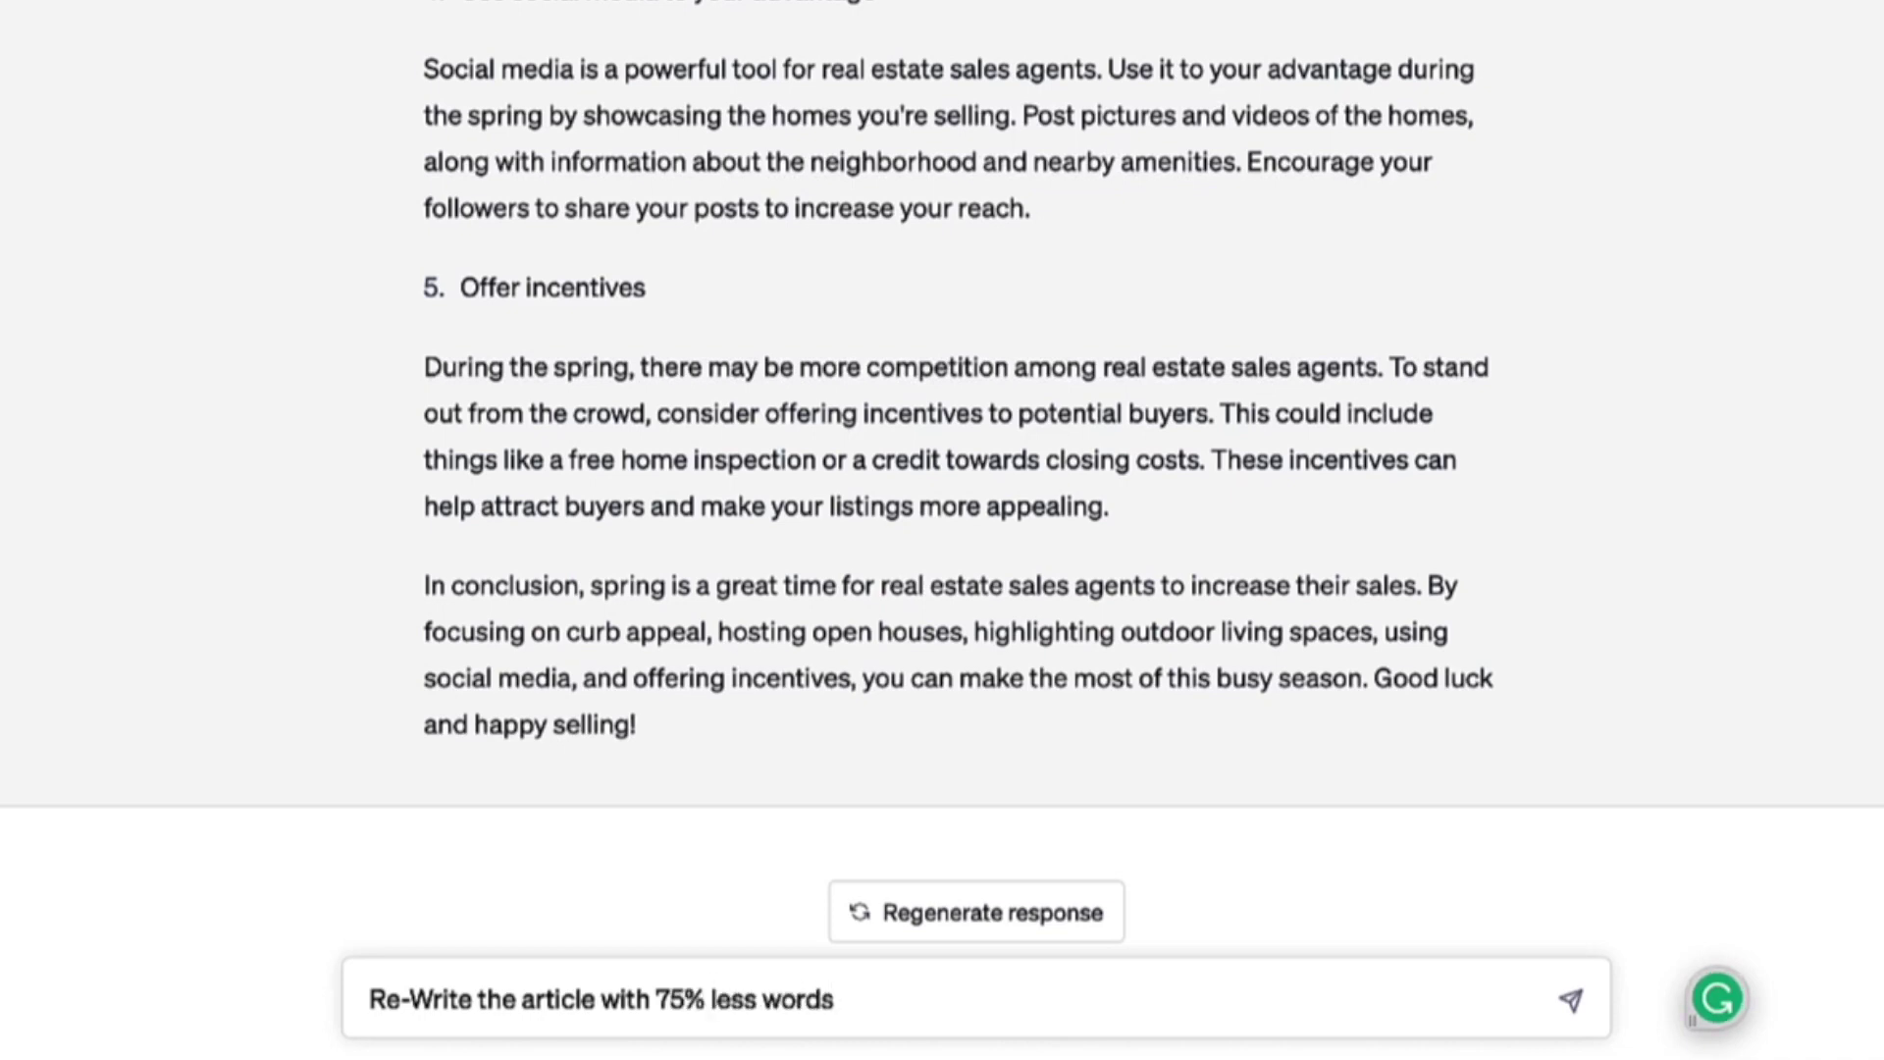
pyautogui.press('Return')
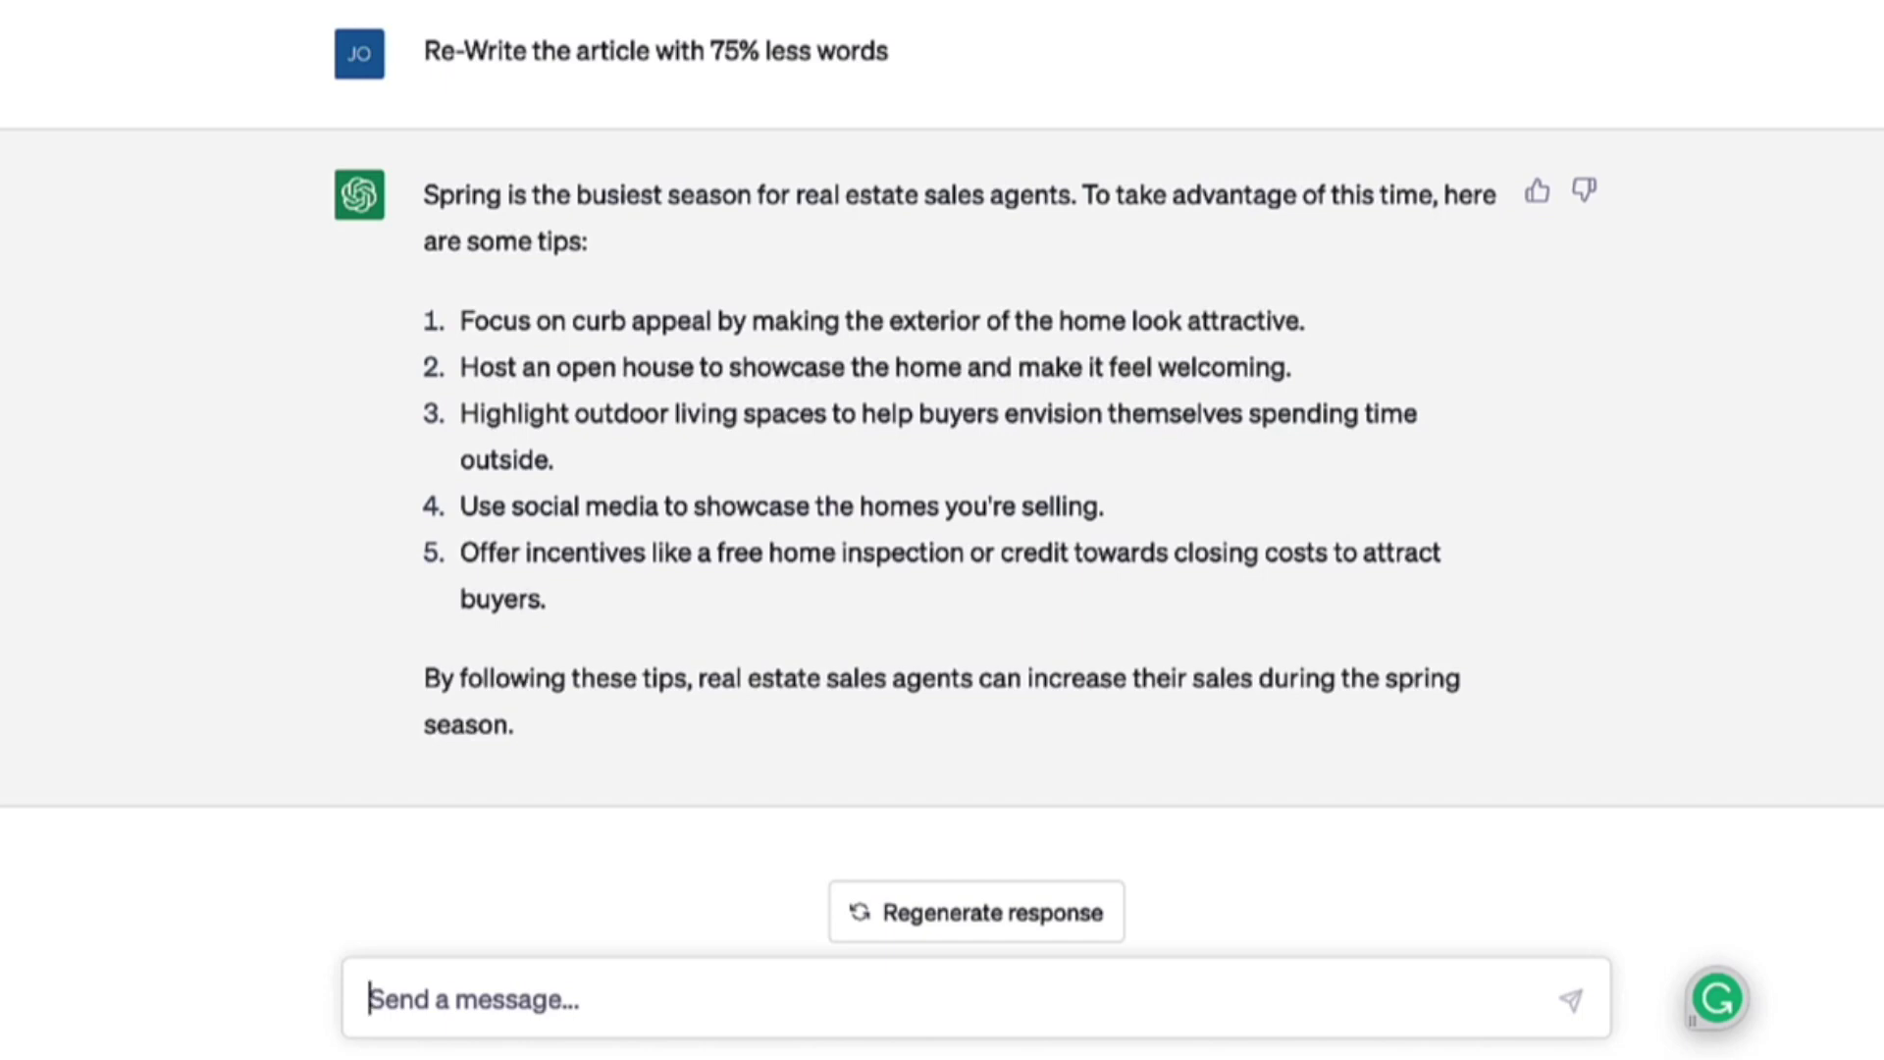
# Step: Send 'rewrite the article in Shakespearean', fixing the misspelling with the spelling suggestion
pyautogui.write('rew')
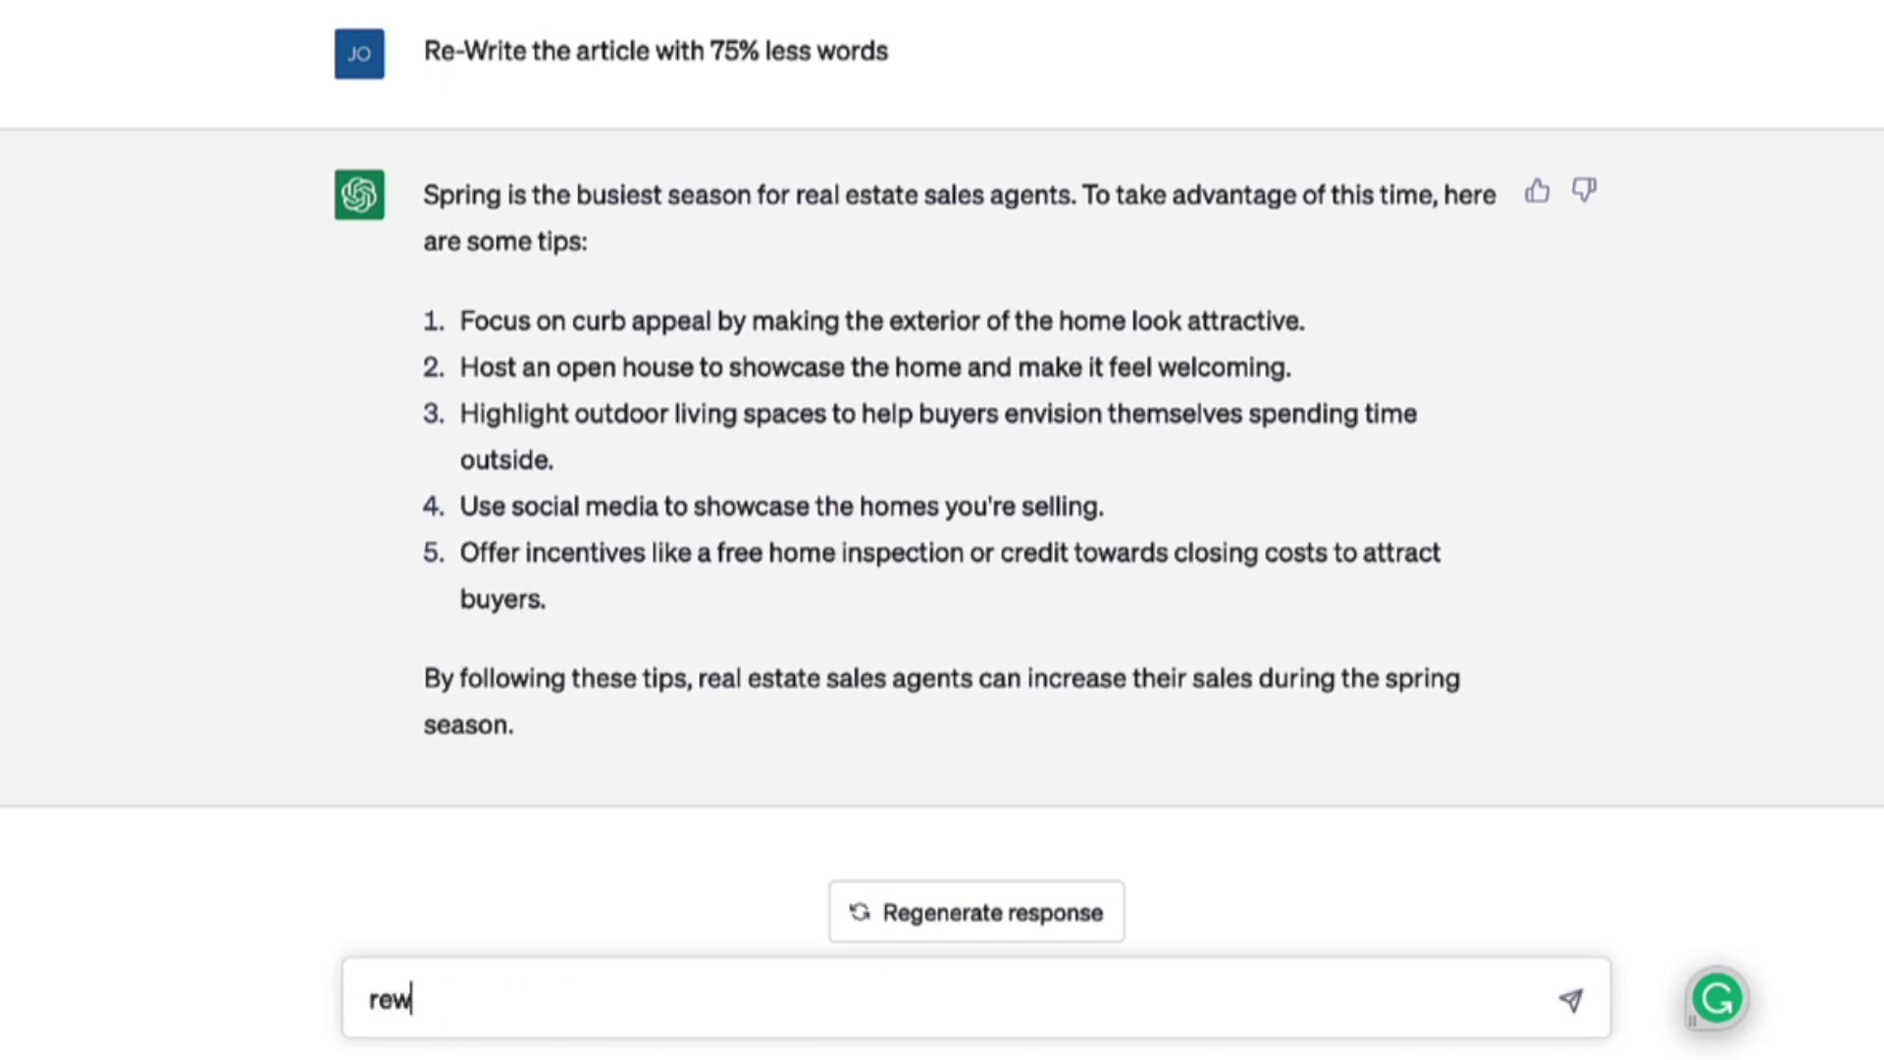
pyautogui.write('rite the arti')
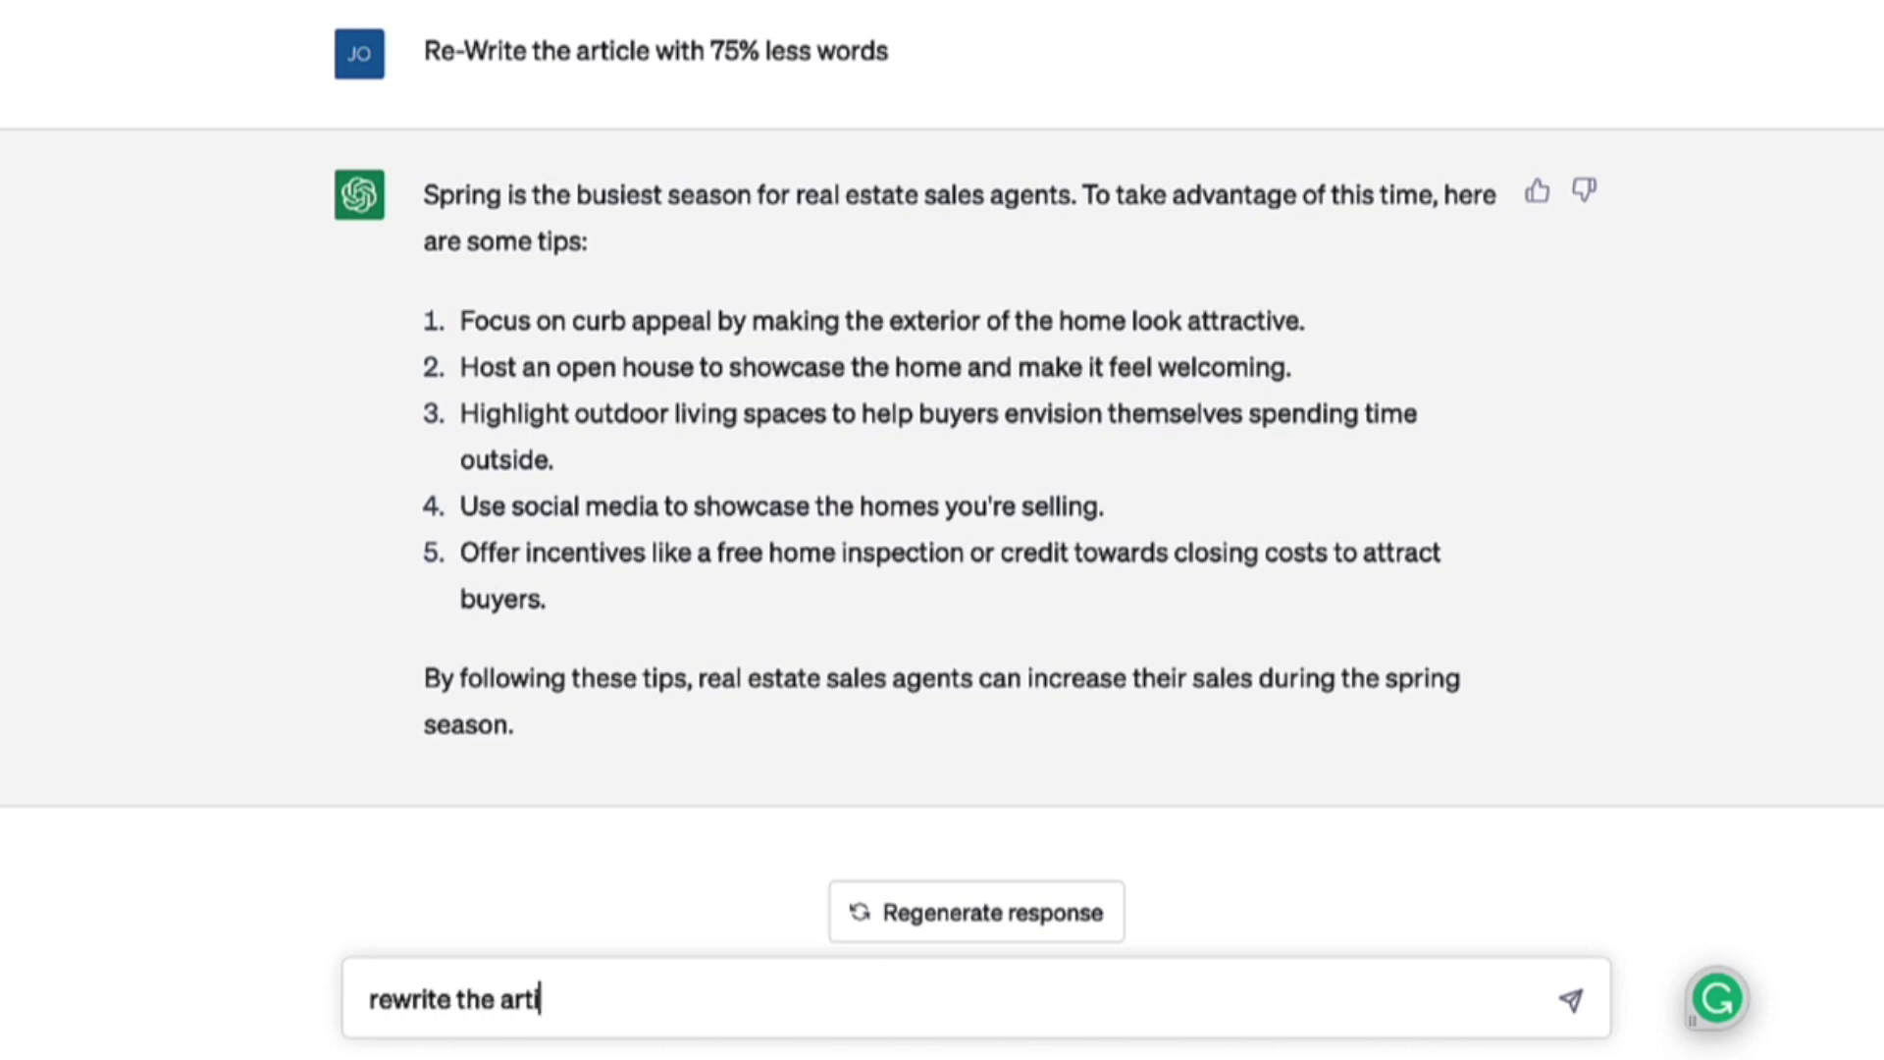
pyautogui.write('cle in Sh')
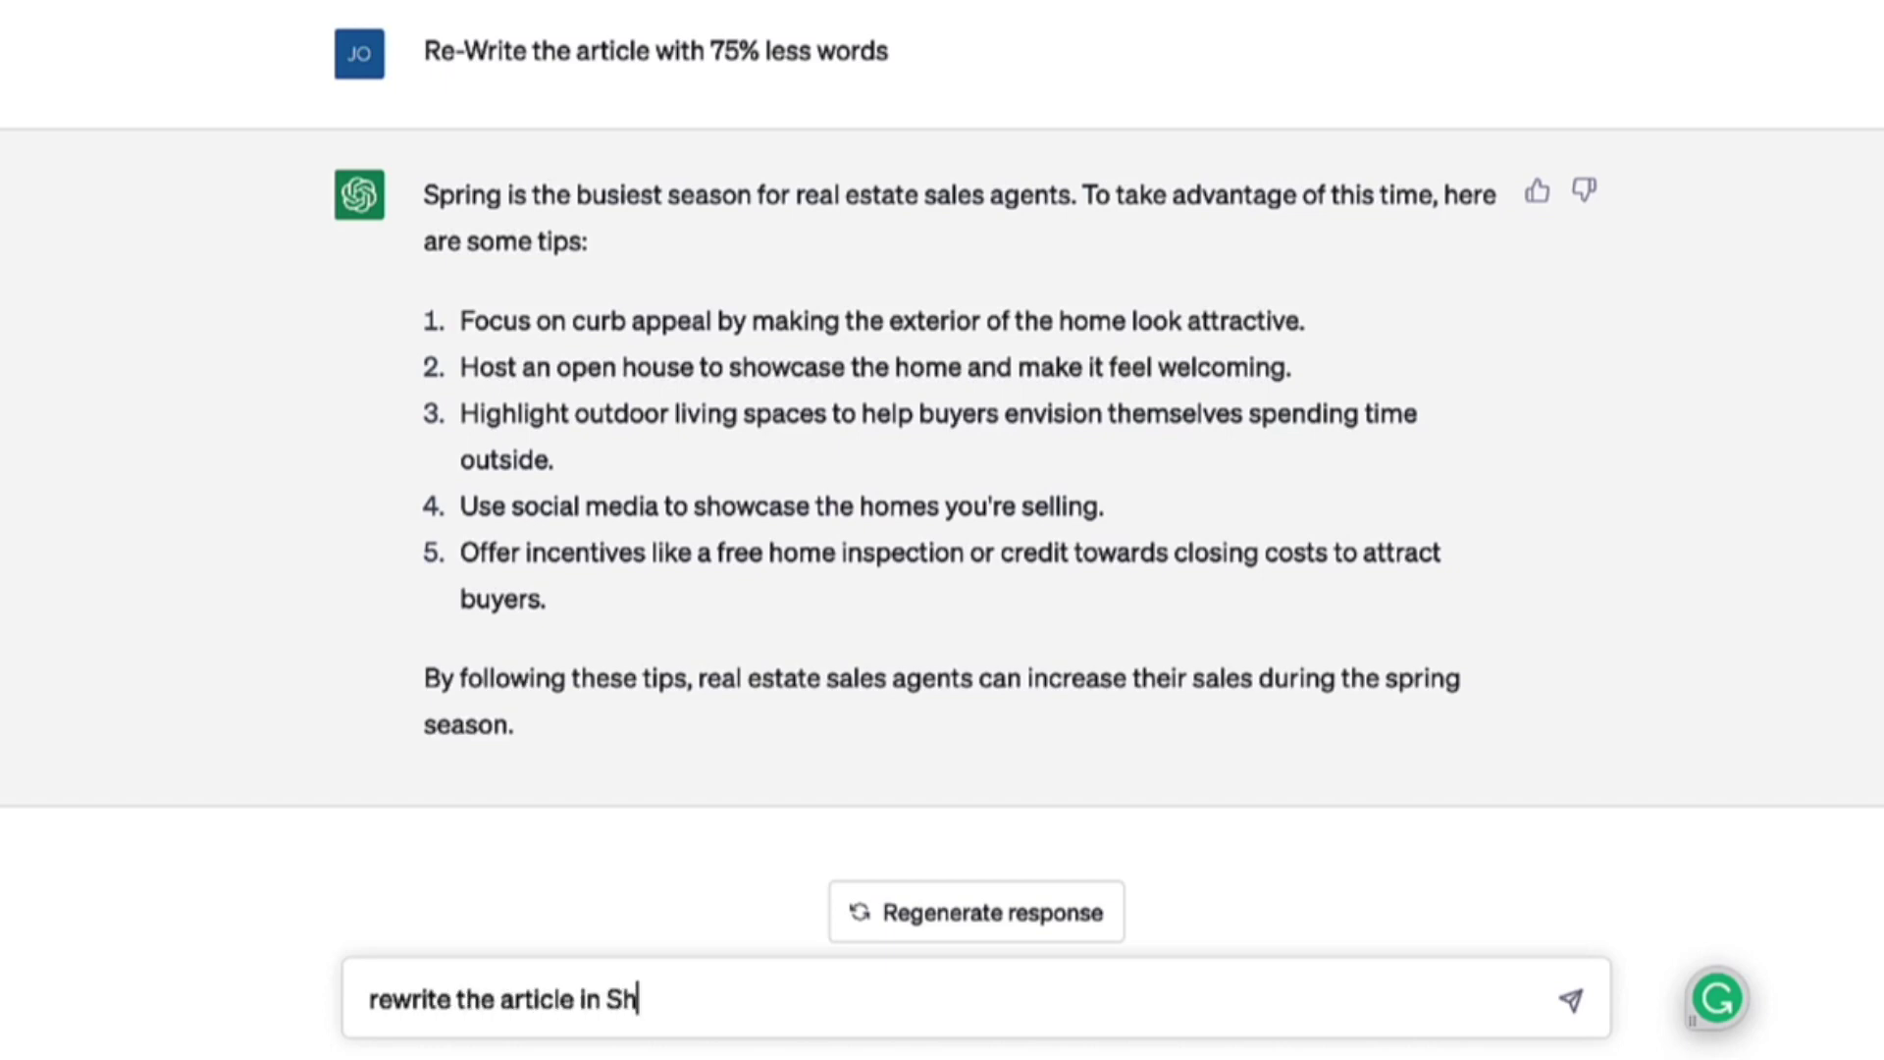
pyautogui.write('akespearn')
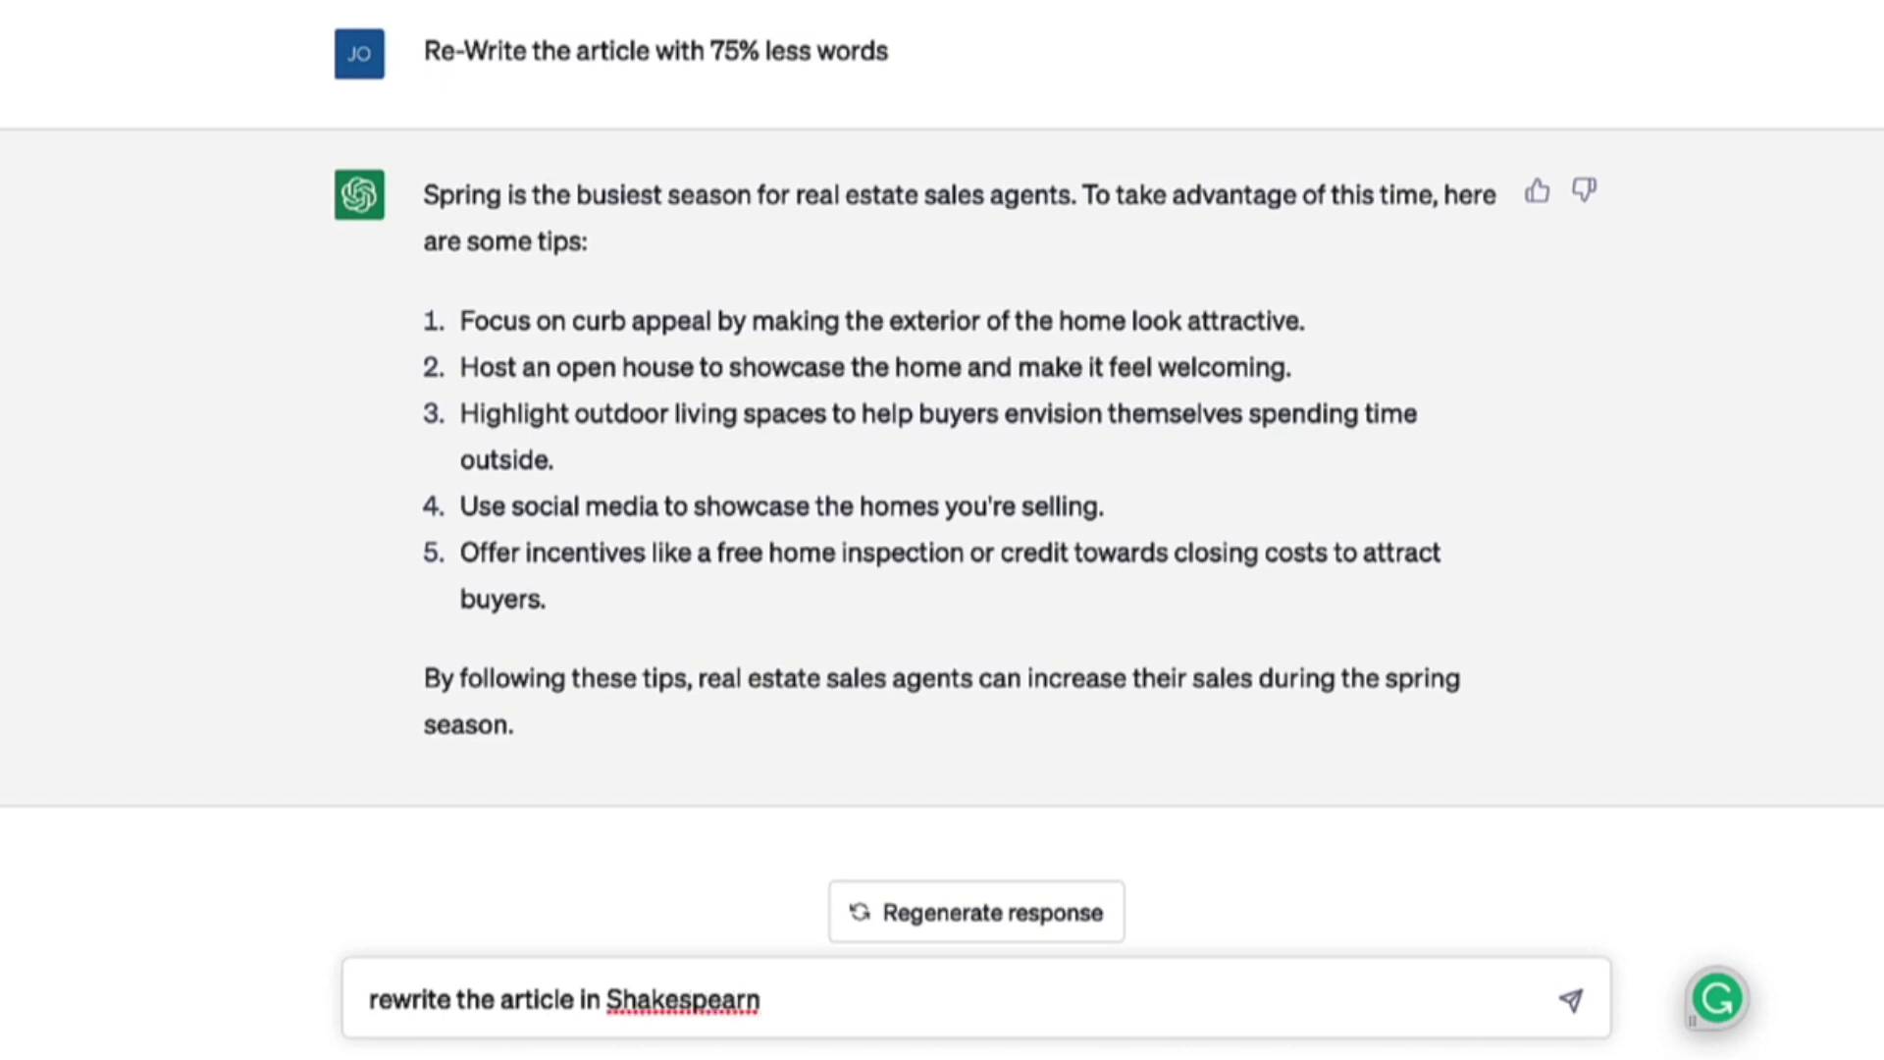
pyautogui.rightClick(677, 1011)
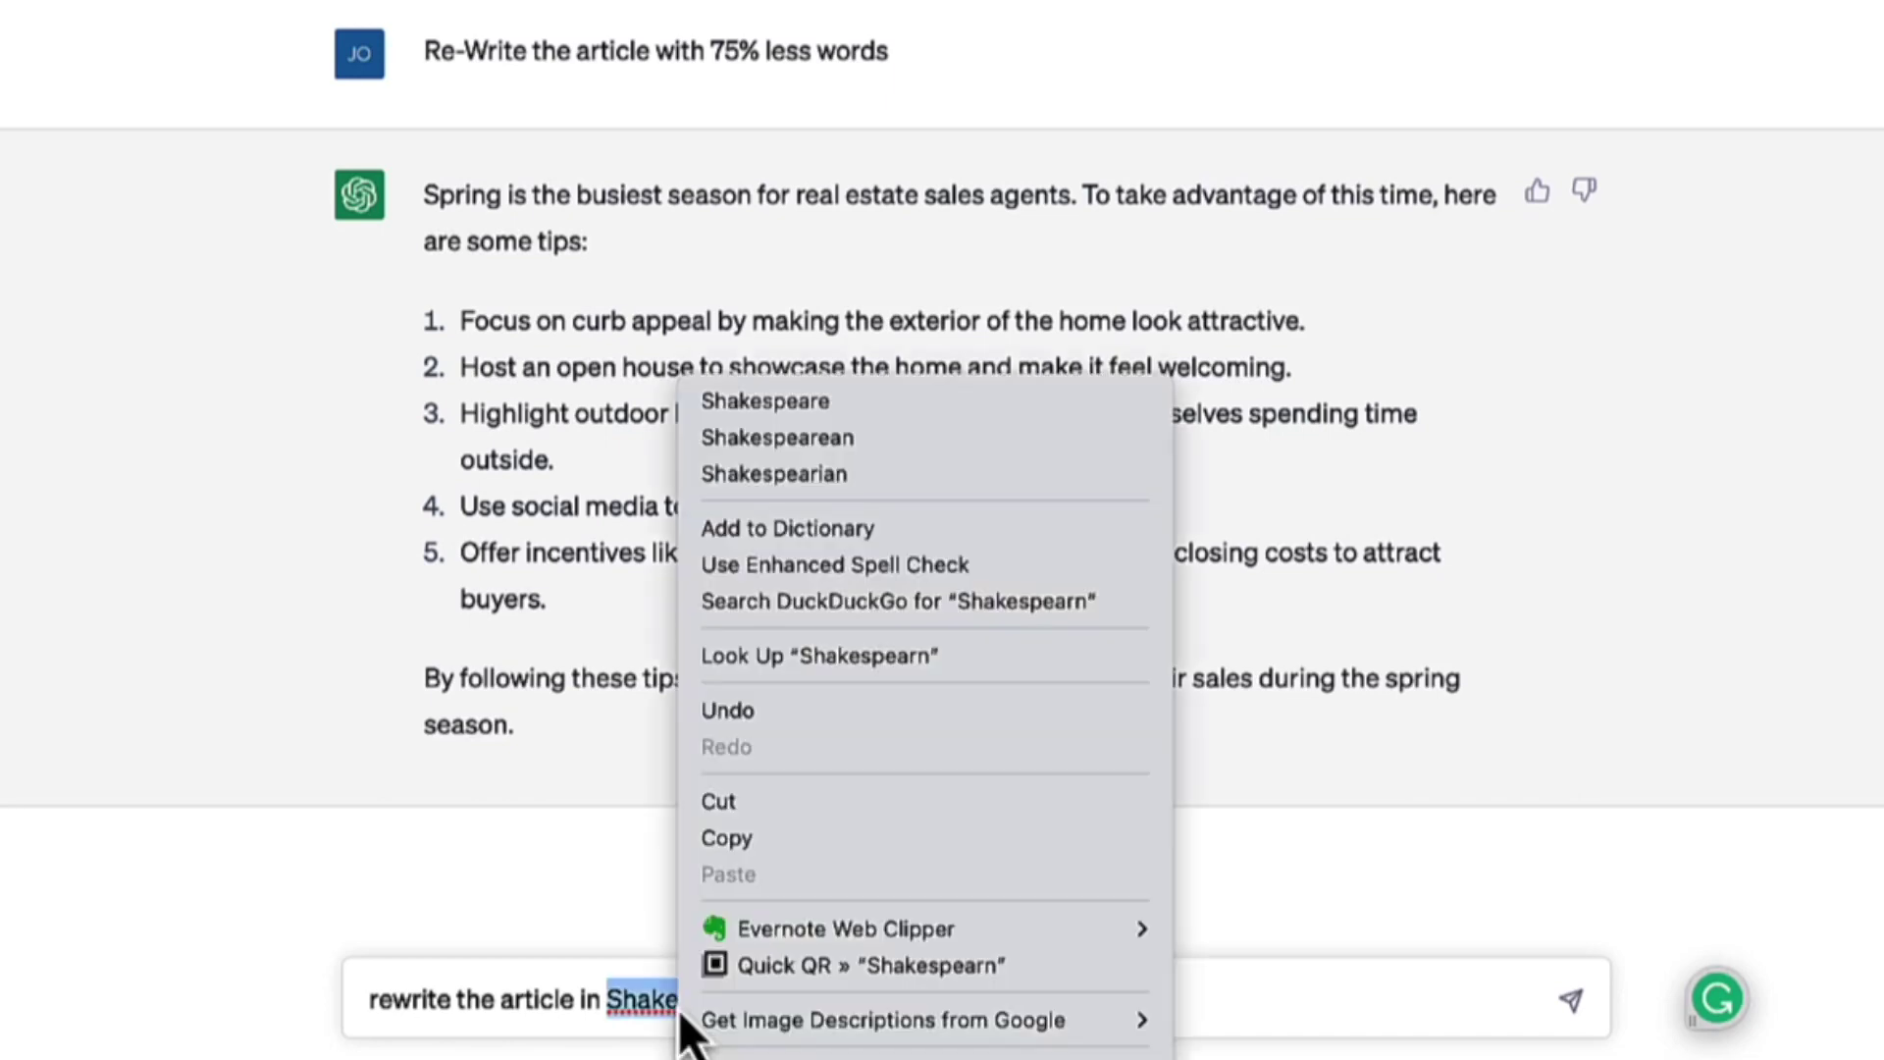
pyautogui.click(783, 439)
pyautogui.click(1573, 1005)
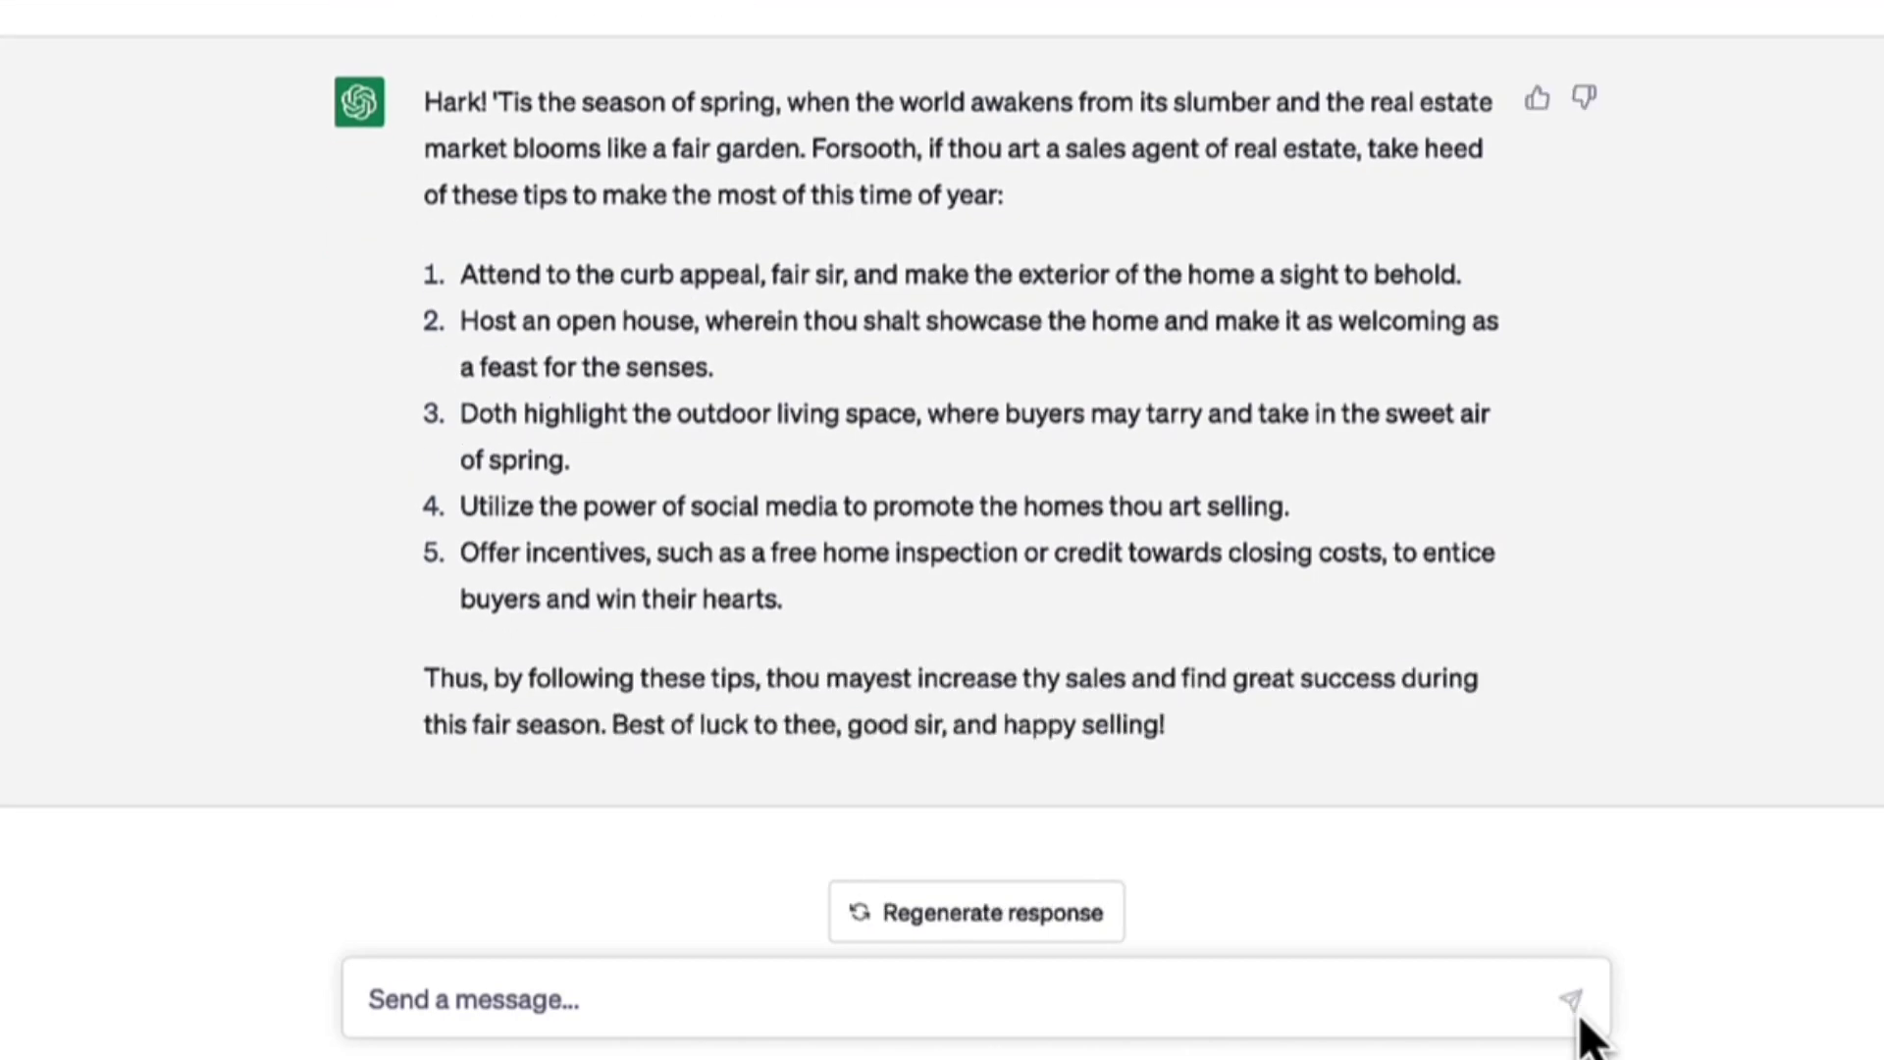
# Step: Send the follow-up 'rewrite the article in a humors tone'
pyautogui.click(514, 997)
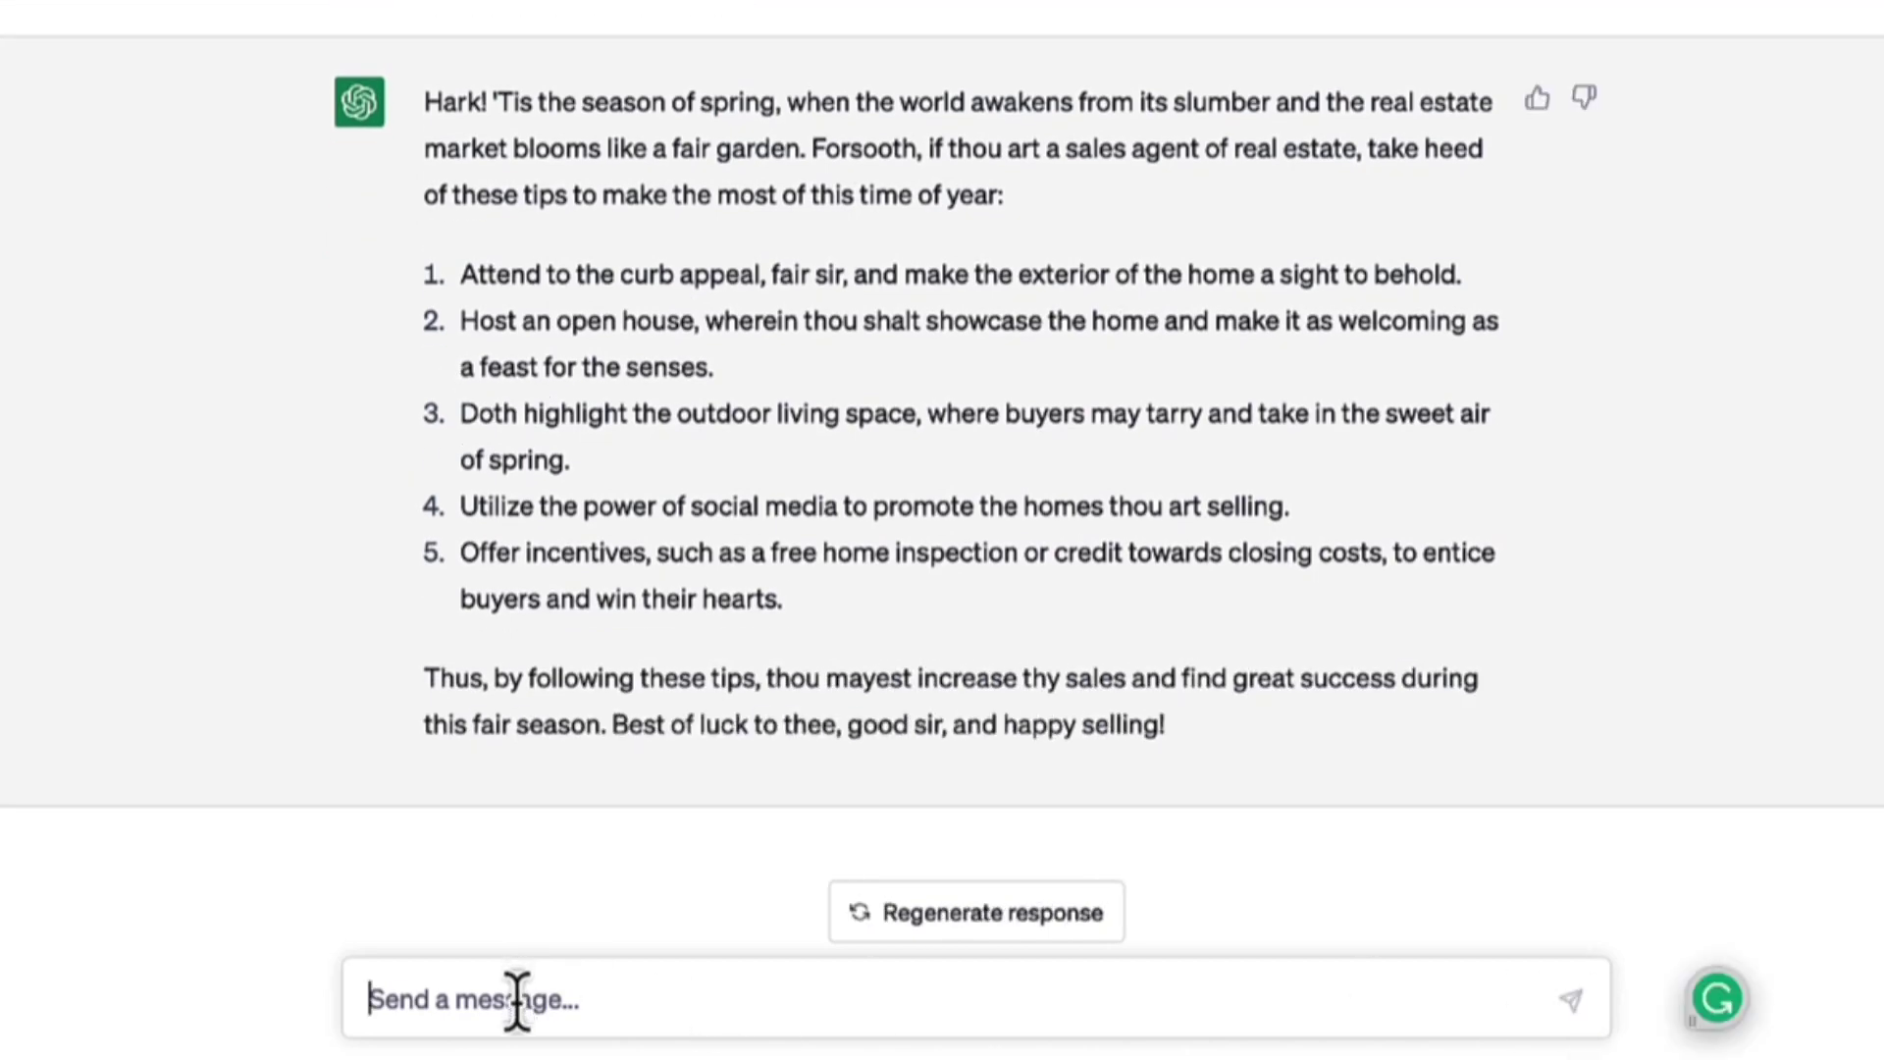
pyautogui.write('reqrit')
pyautogui.press('BackSpace')
pyautogui.press('BackSpace')
pyautogui.press('BackSpace')
pyautogui.press('BackSpace')
pyautogui.write('write ')
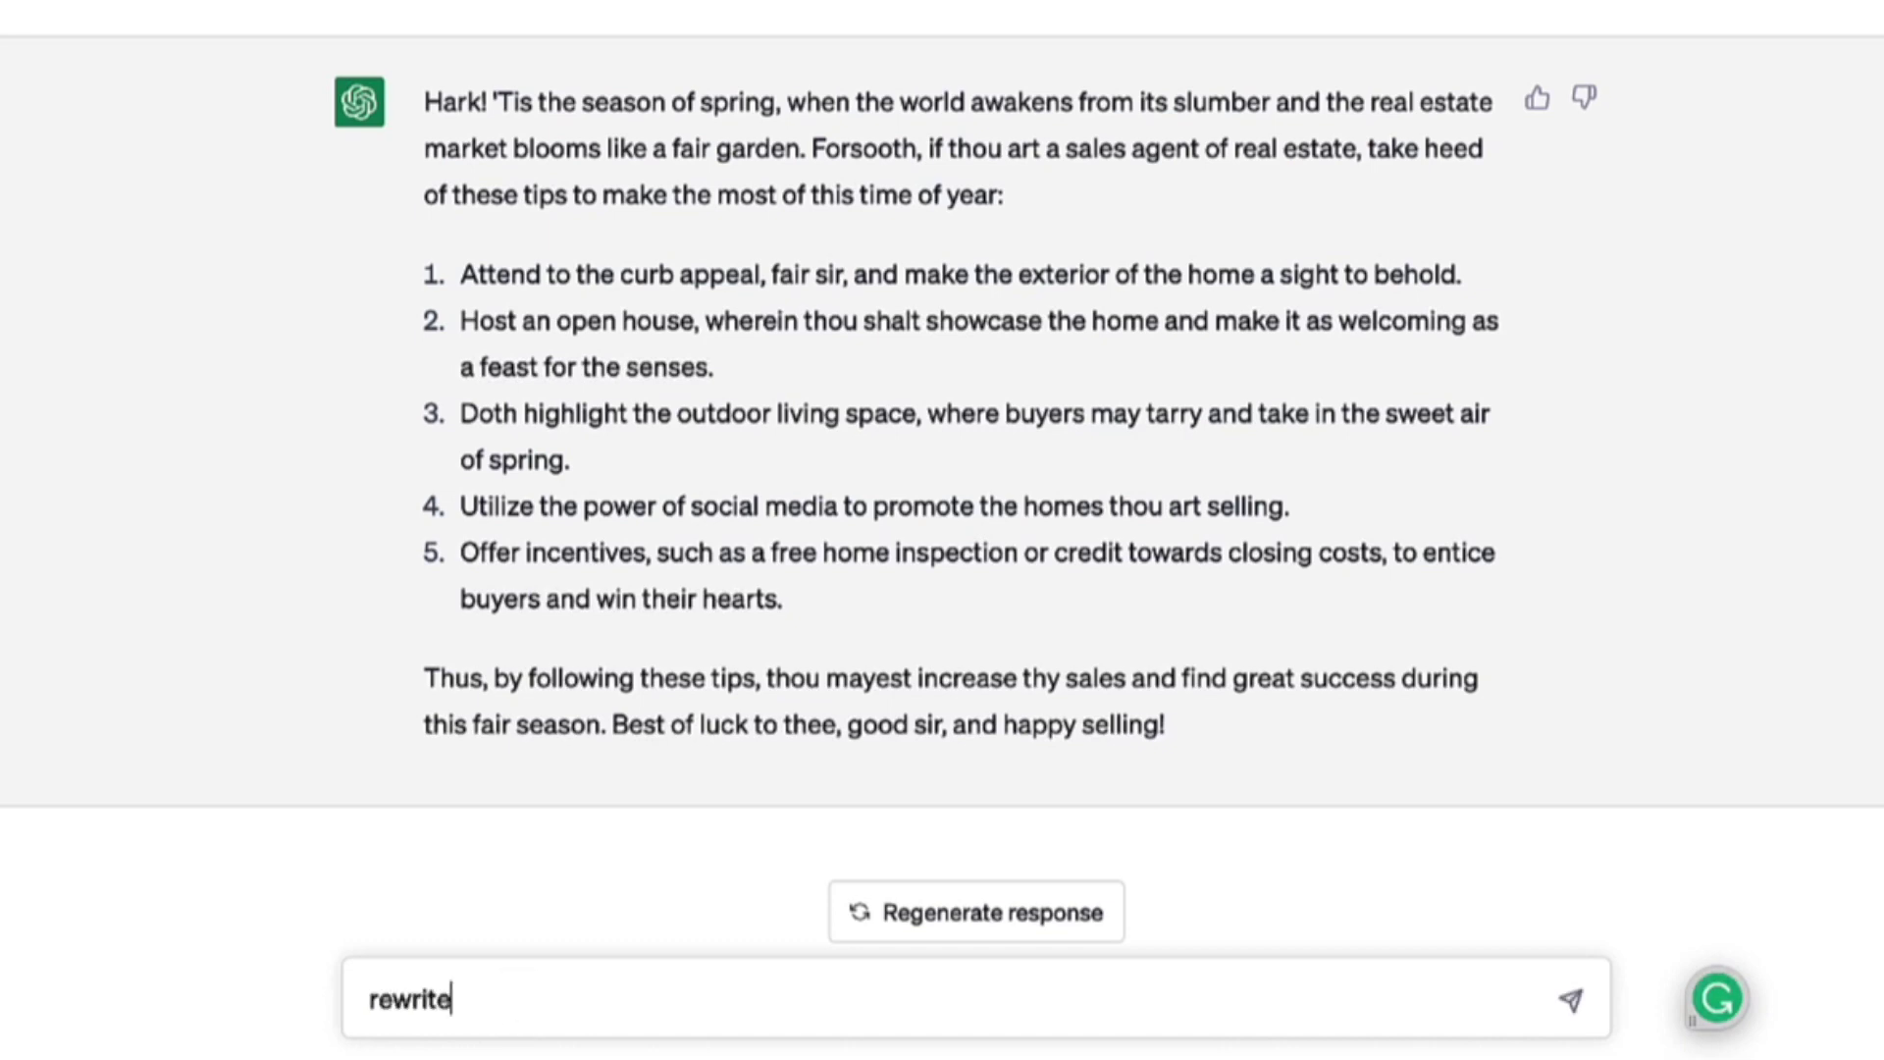
pyautogui.write('the arti')
pyautogui.press('BackSpace')
pyautogui.write('ticle in a h')
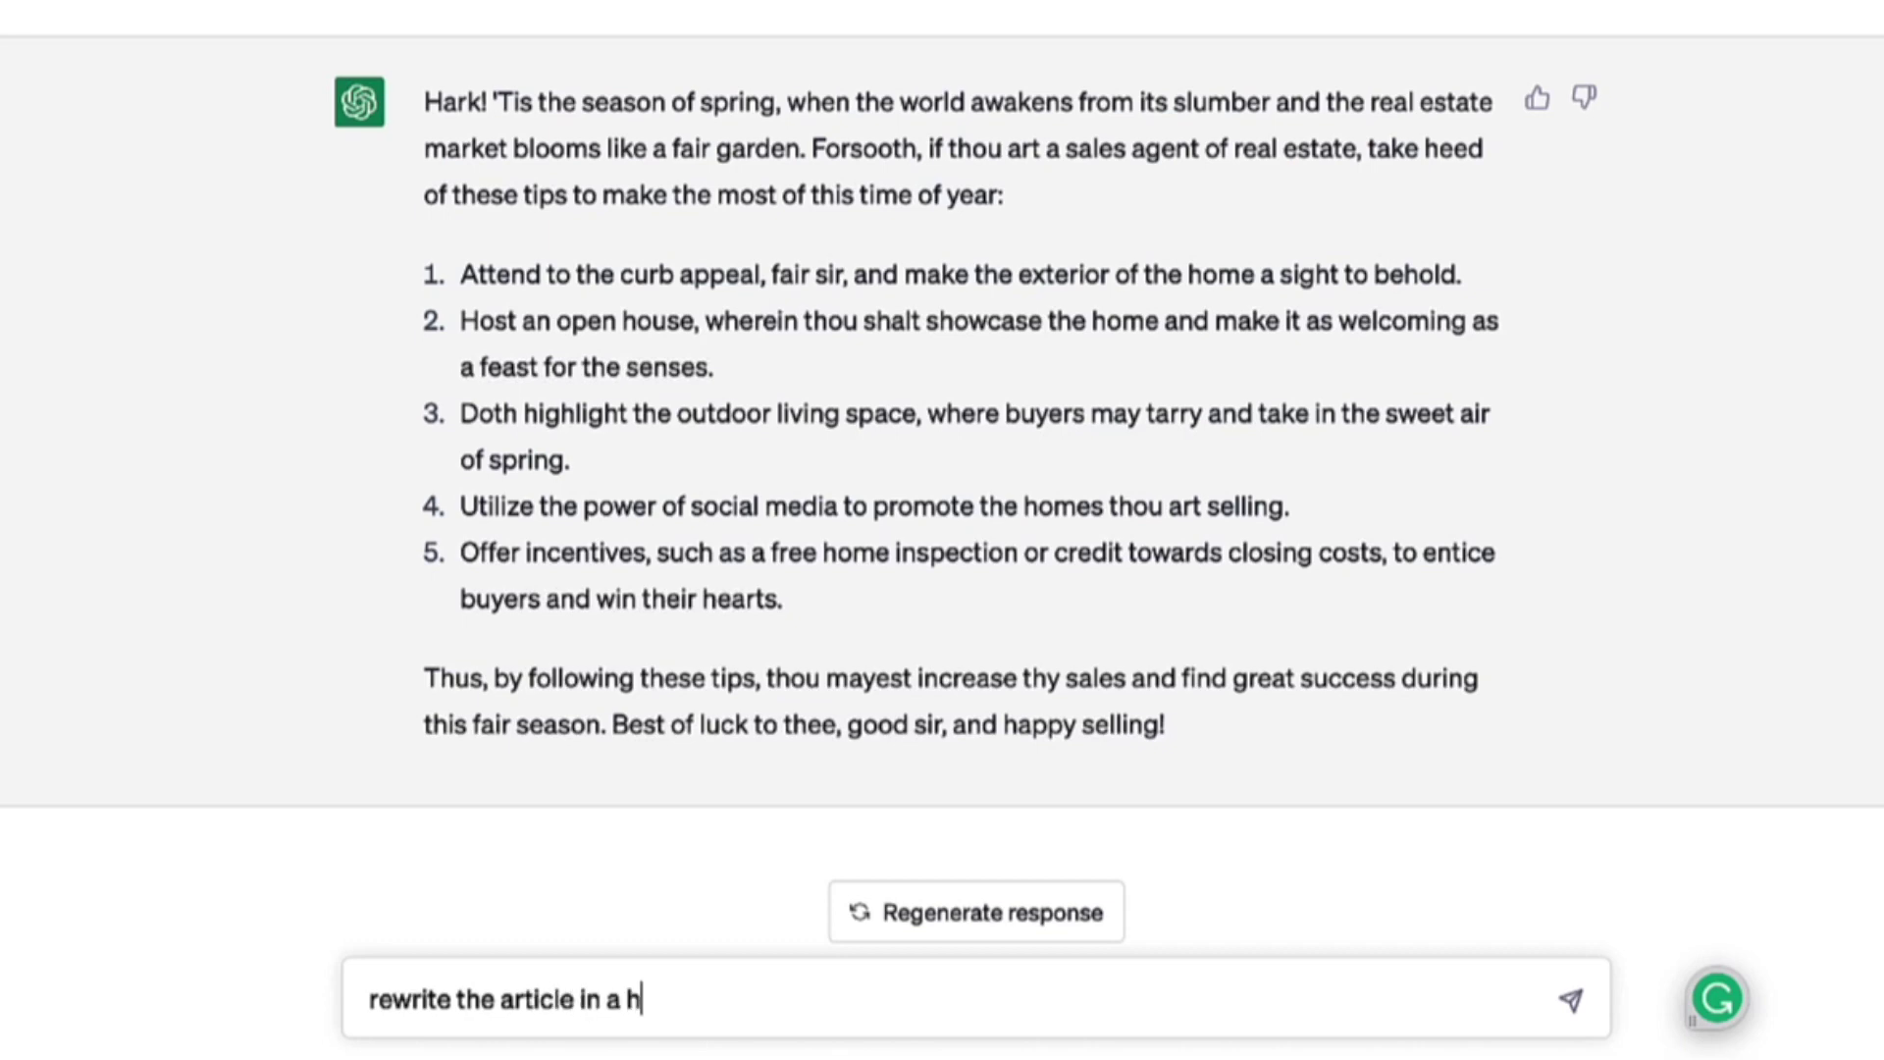
pyautogui.write('umors tone')
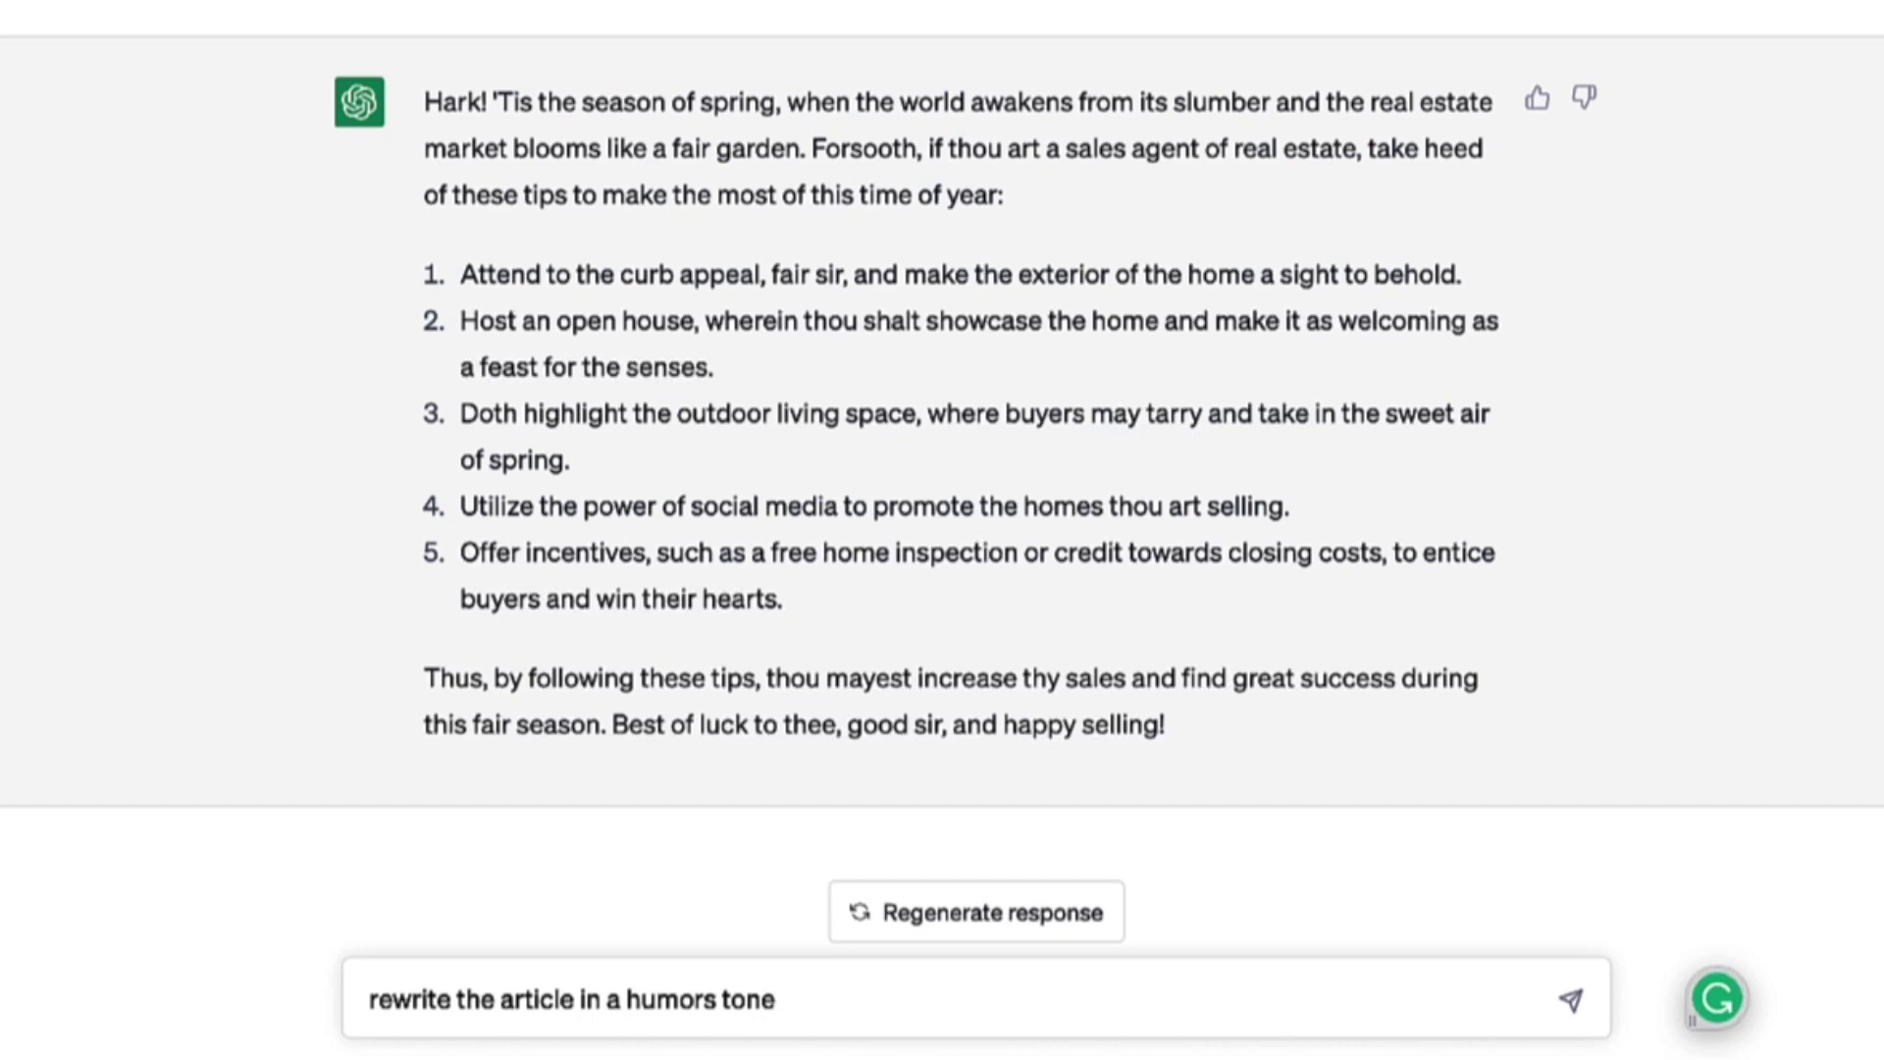
pyautogui.press('Return')
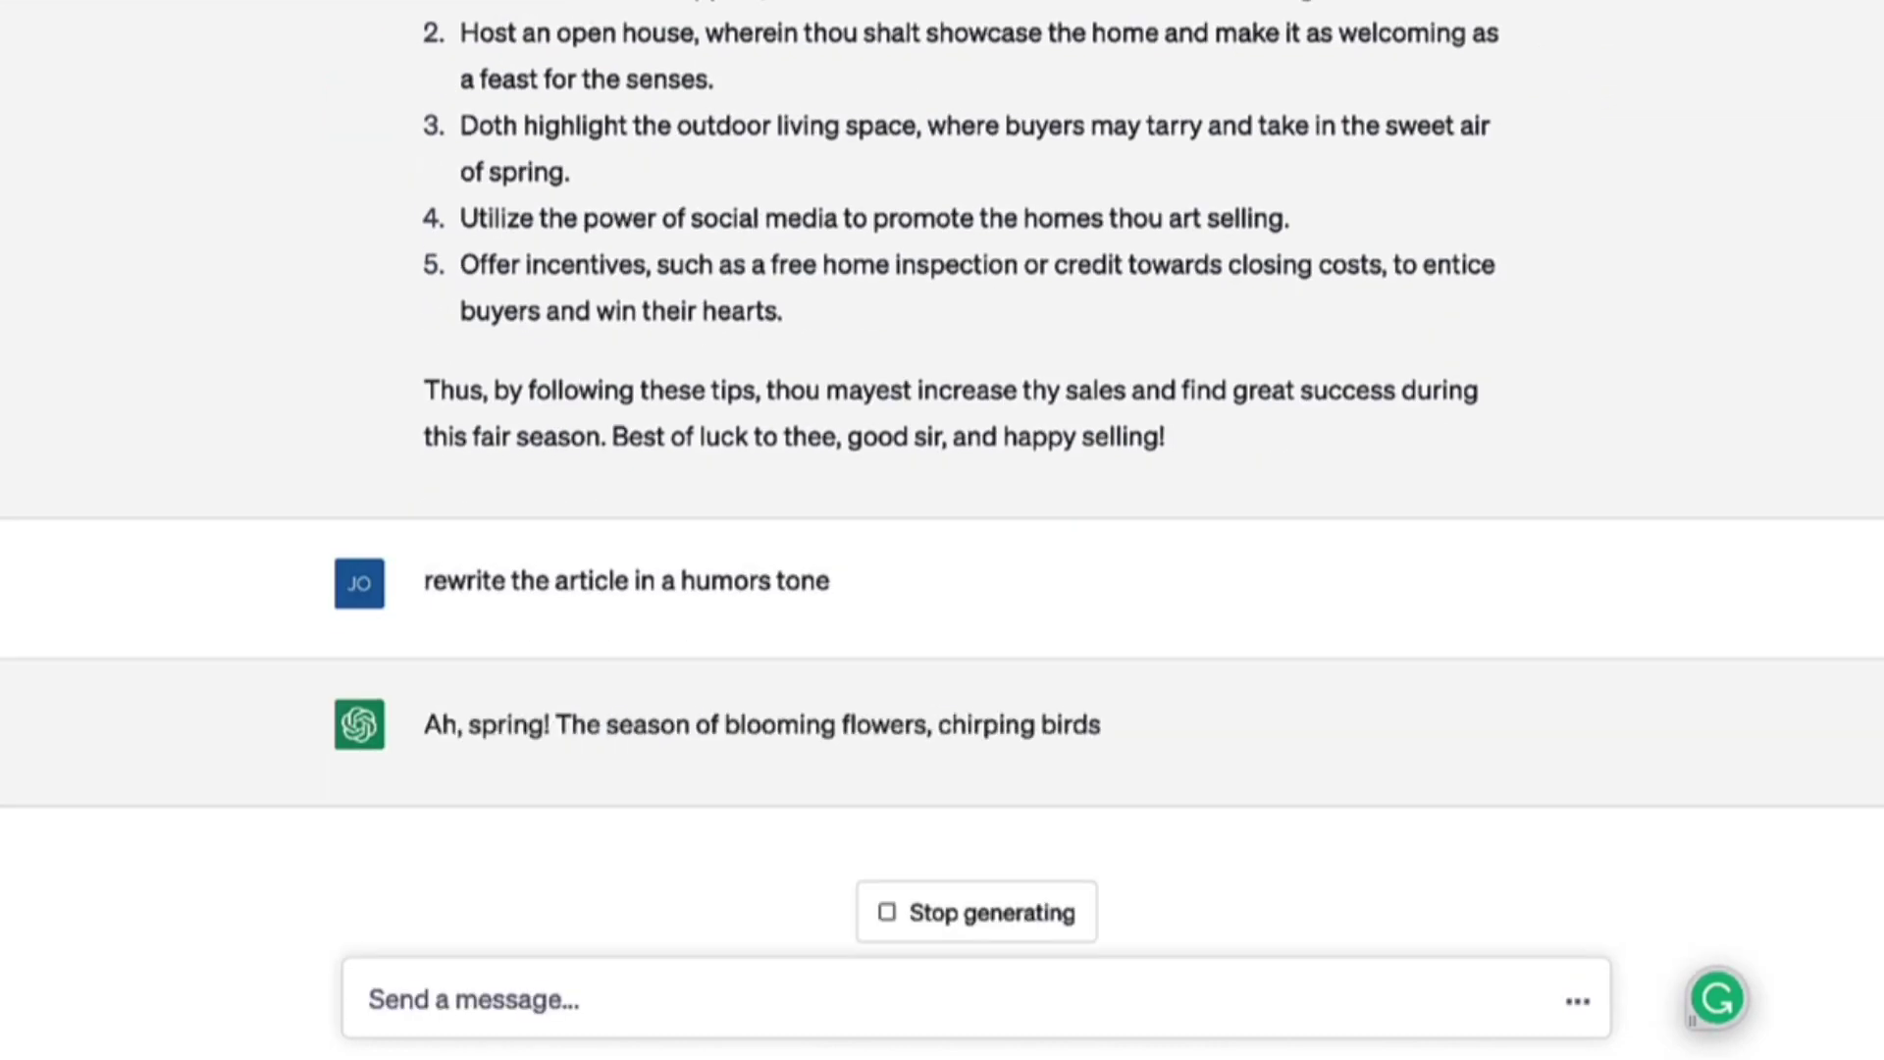